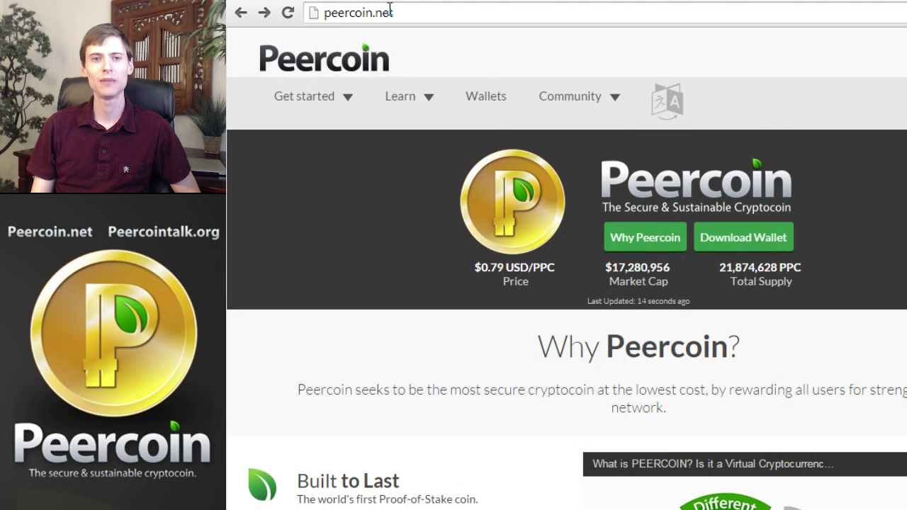
- Go to the Wallets page and open the Download Paper Wallet generator
left_click(486, 99)
scroll(810, 229, "down", 4)
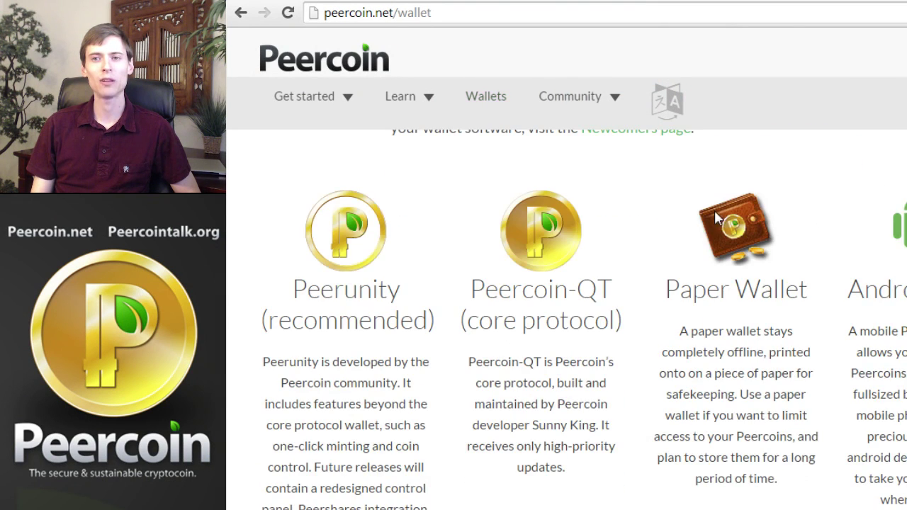
scroll(734, 260, "down", 2)
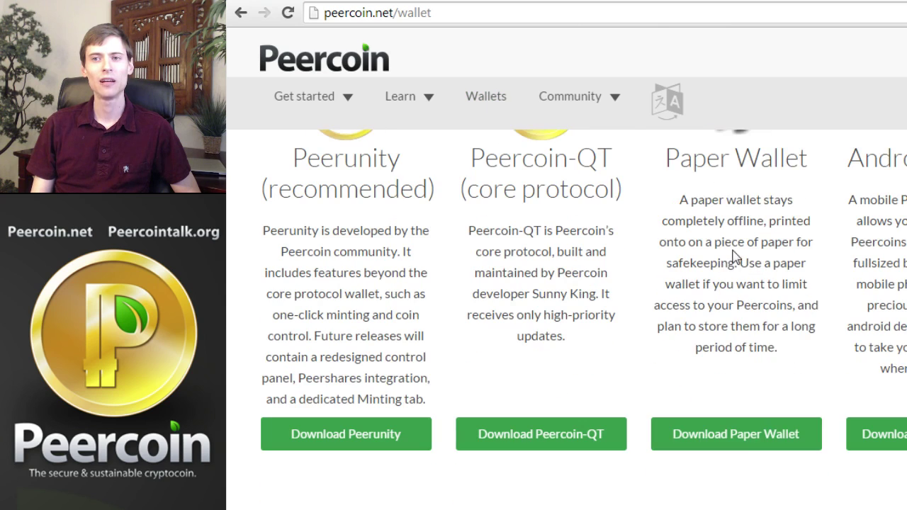
left_click(734, 447)
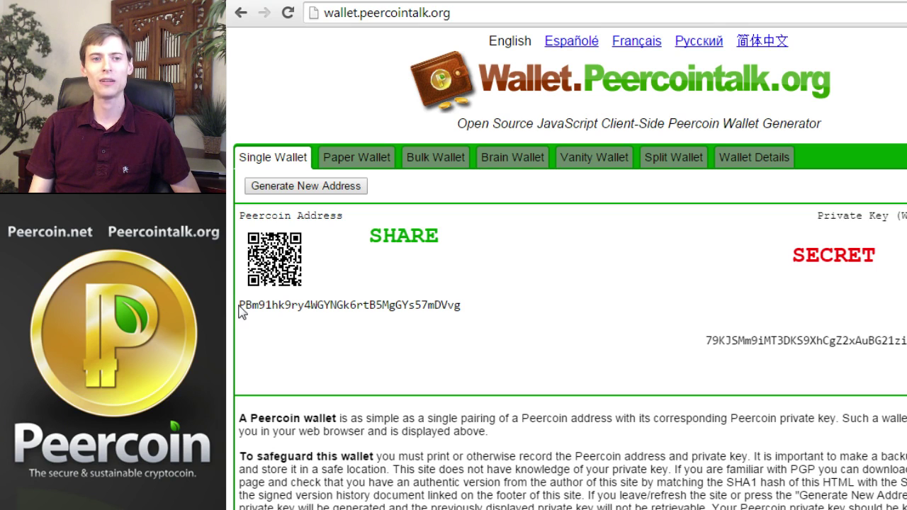
- Highlight the generated Peercoin address and then its secret private key to point them out
left_click_drag(240, 306, 271, 306)
left_click(273, 306)
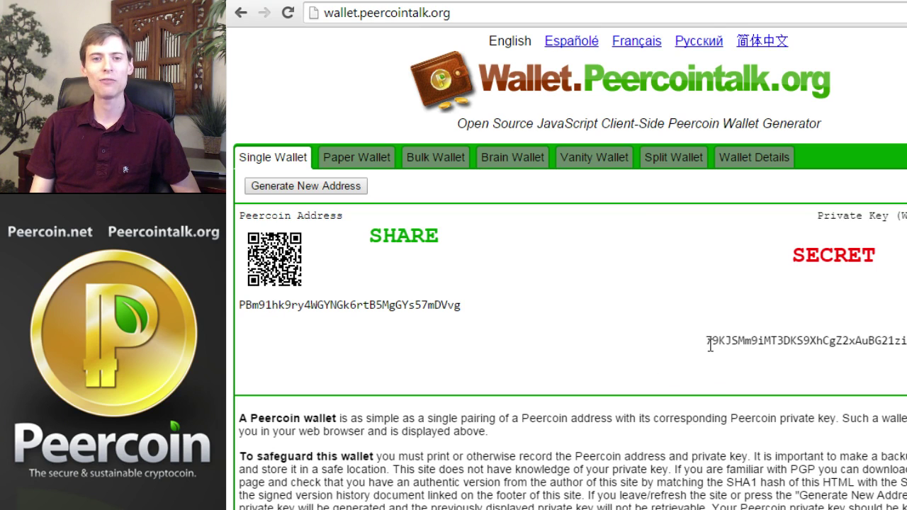
left_click_drag(706, 345, 712, 345)
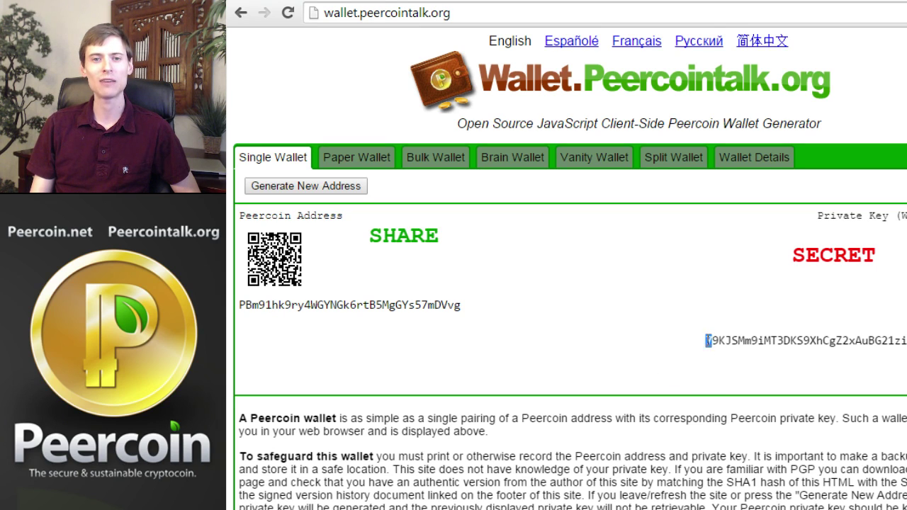
left_click(709, 347)
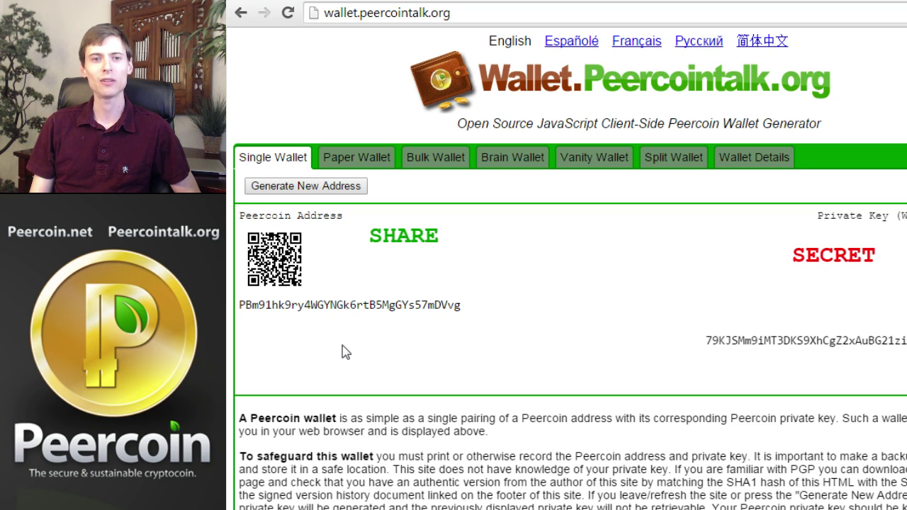
- In the paper wallet generator, set Addresses per page and Addresses to generate to 1
left_click(366, 165)
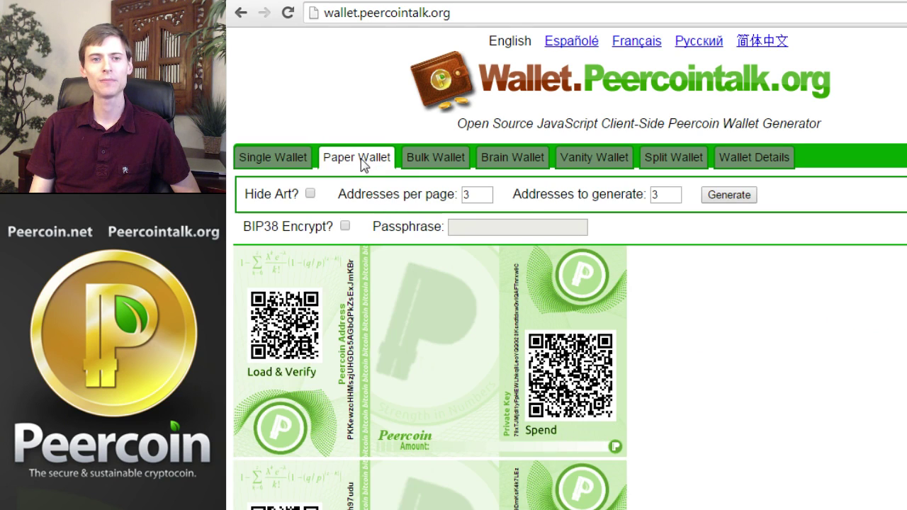
double_click(483, 196)
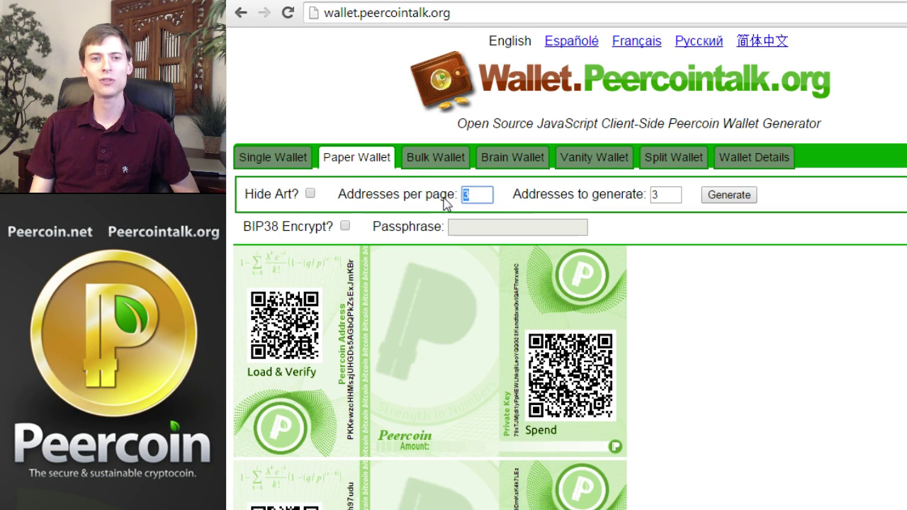
type("1")
double_click(669, 196)
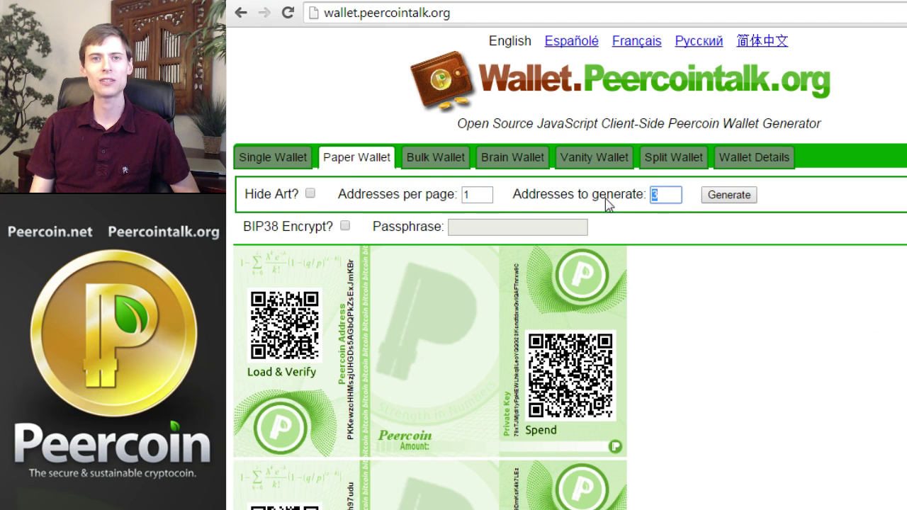
type("1")
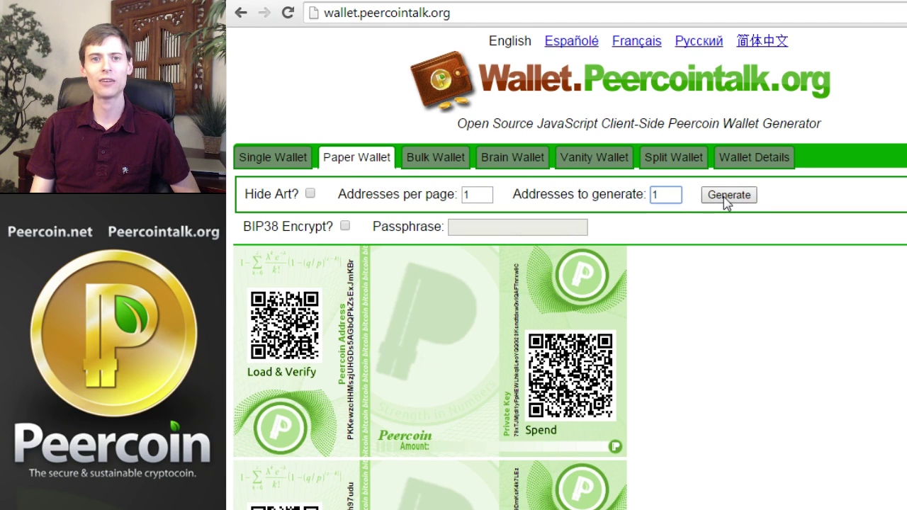
- Generate the single paper wallet and check its print preview, cancelling without printing
left_click(723, 201)
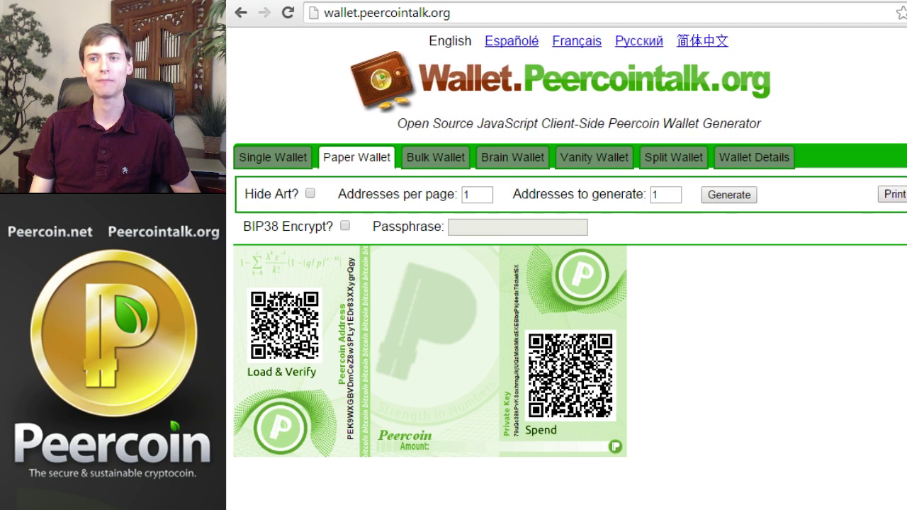
left_click(878, 195)
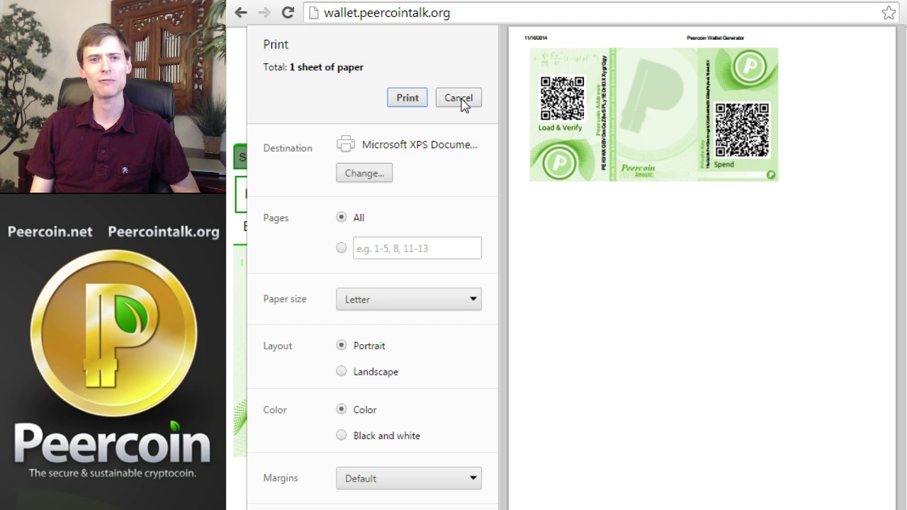
left_click(461, 101)
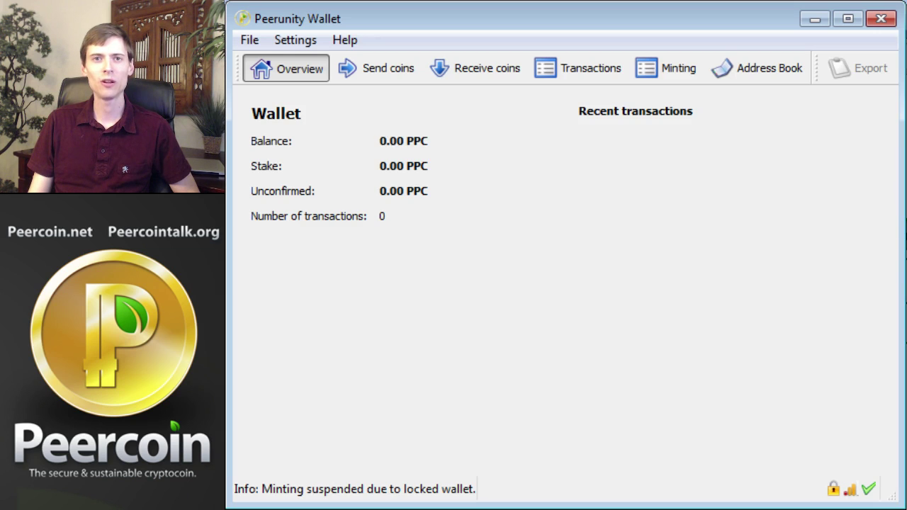
- On Send coins, enter the paper wallet address as recipient with label 'paper wallet'
left_click(375, 70)
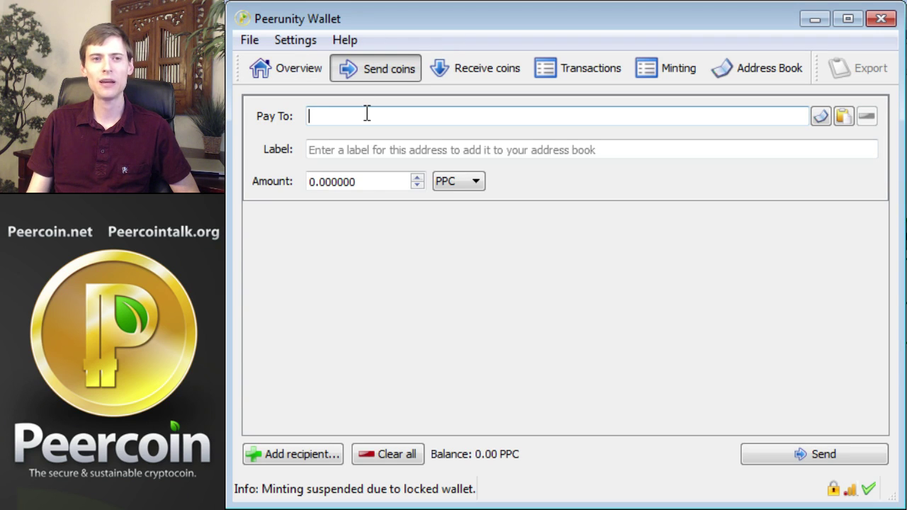
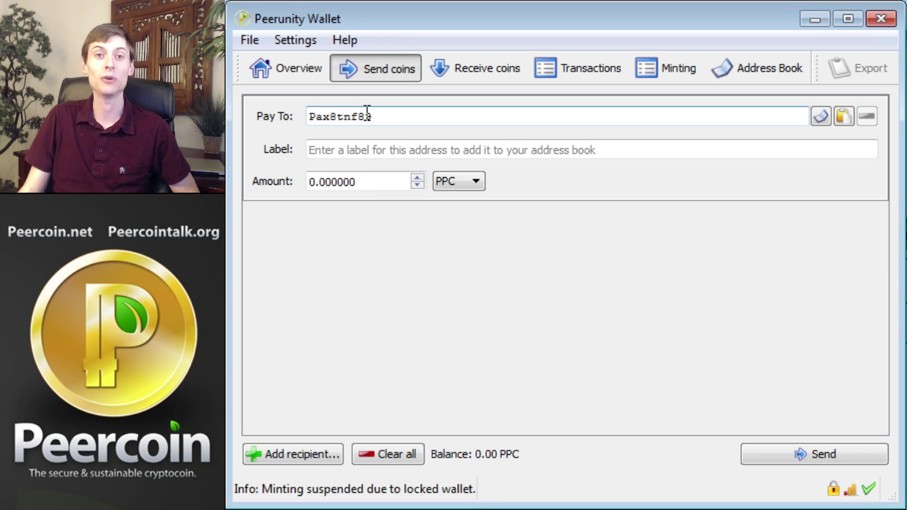
left_click(350, 148)
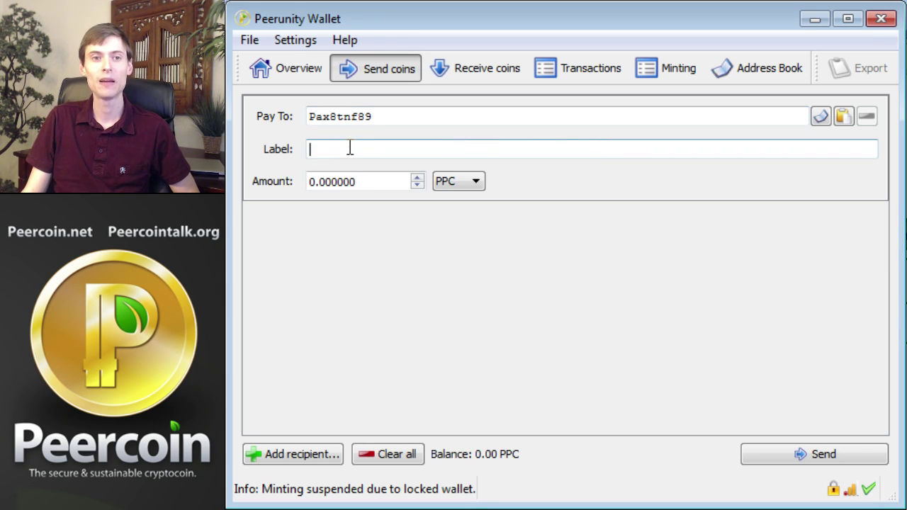
type("paper wallet")
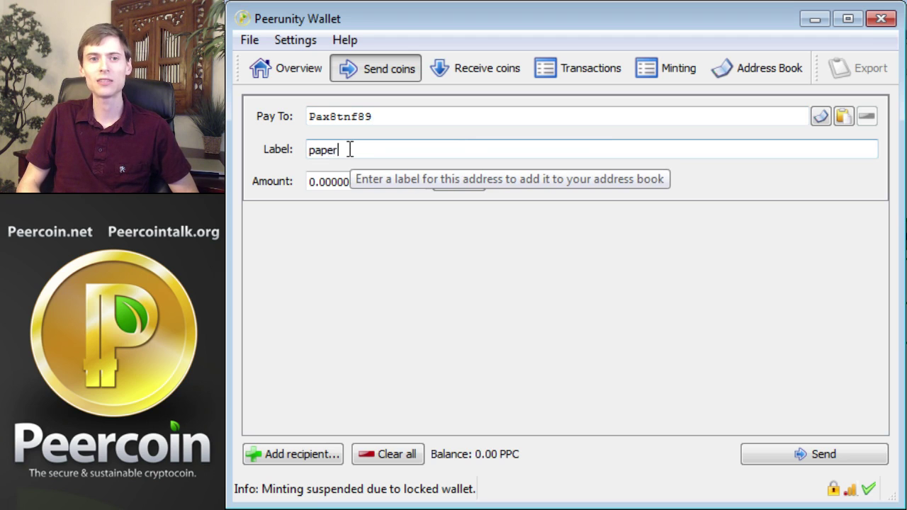
- Set the amount to 1 PPC and attempt sending, which flags the address invalid
left_click(310, 182)
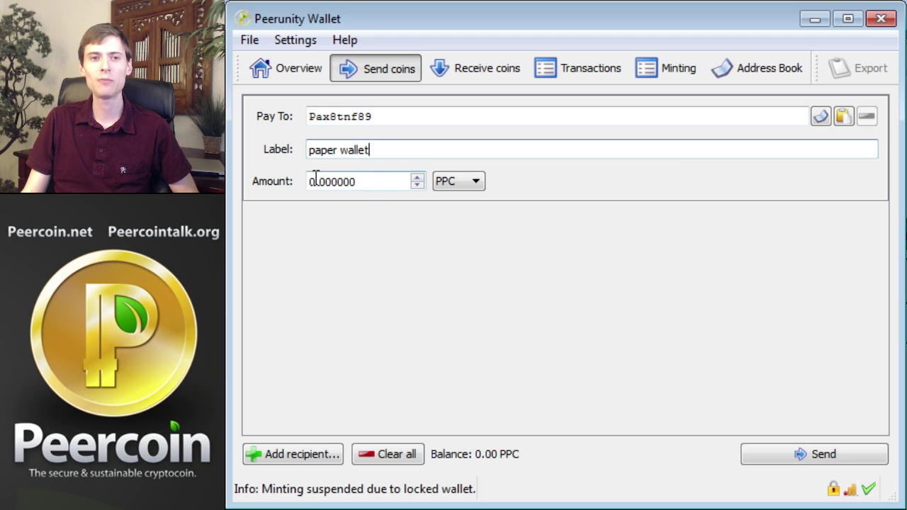
double_click(316, 184)
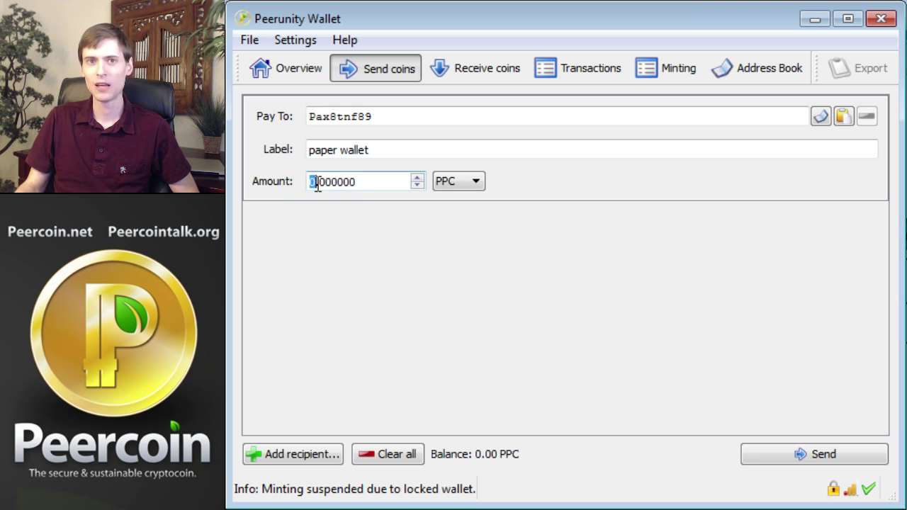
type("1")
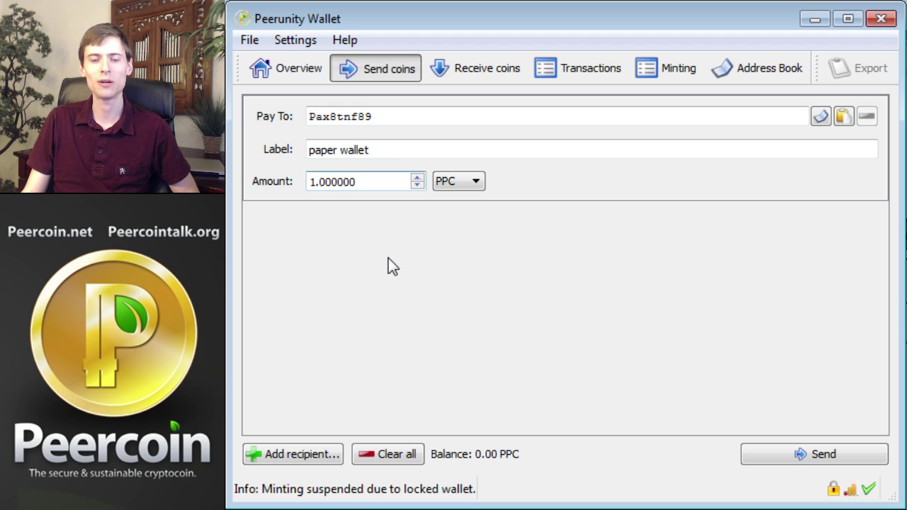
left_click(789, 459)
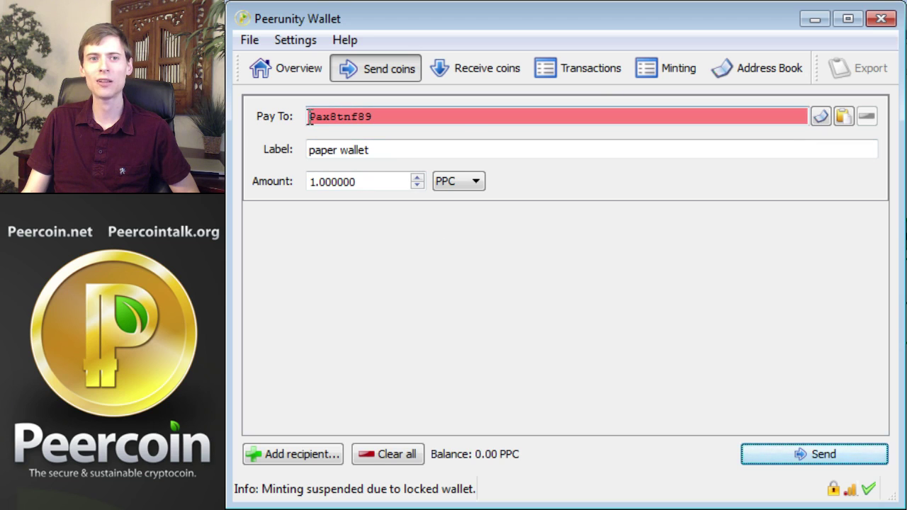
left_click_drag(307, 117, 464, 120)
left_click(464, 120)
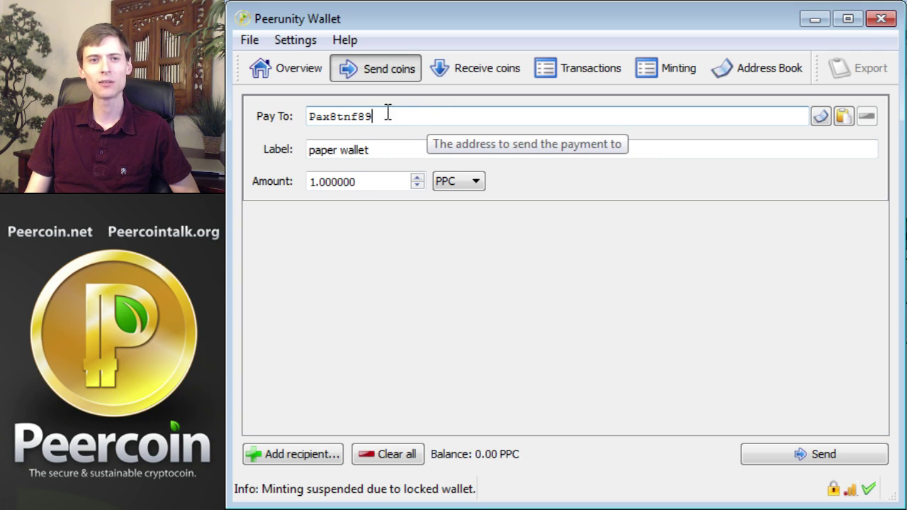
left_click(292, 43)
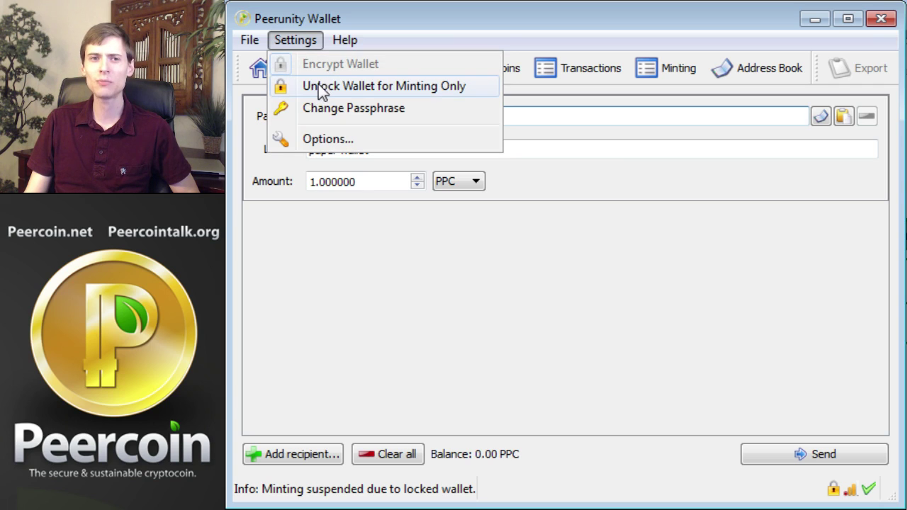
- In the debug console, run walletpassphrase with the wallet password and a 999-second timeout
mouse_move(341, 40)
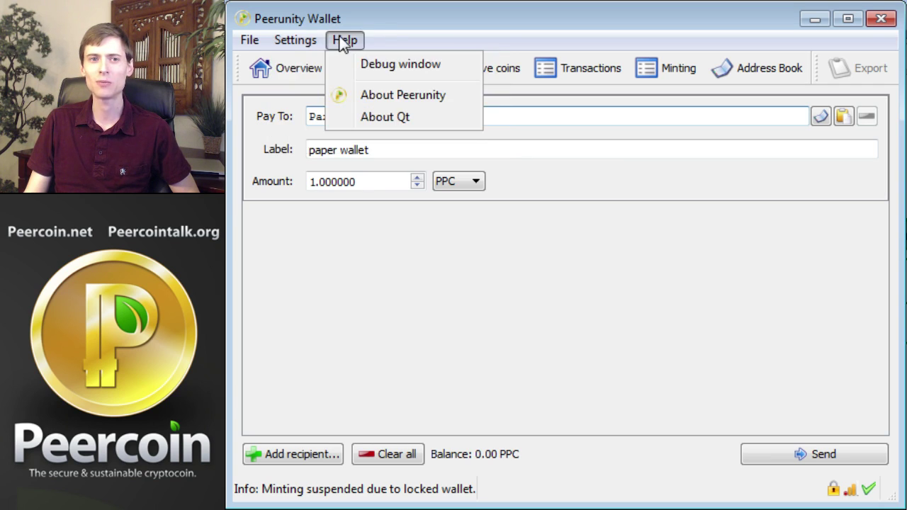
left_click(362, 65)
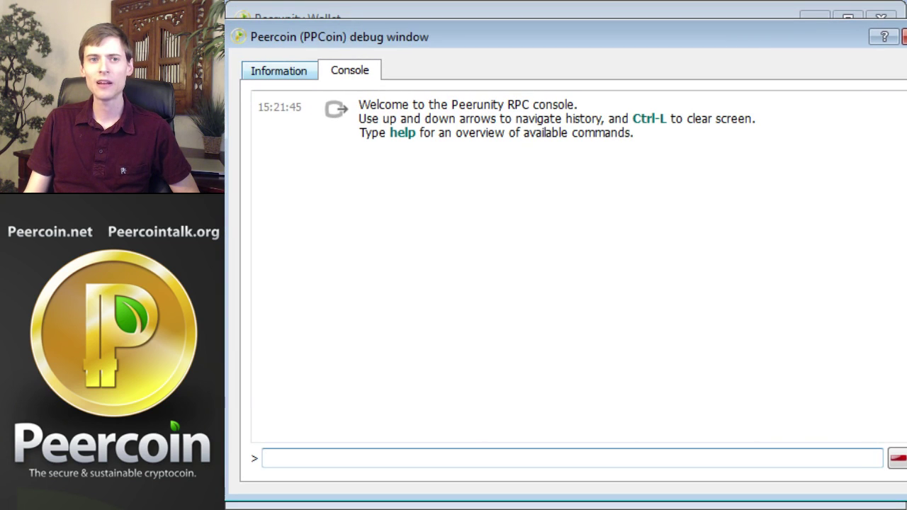
left_click_drag(497, 37, 527, 37)
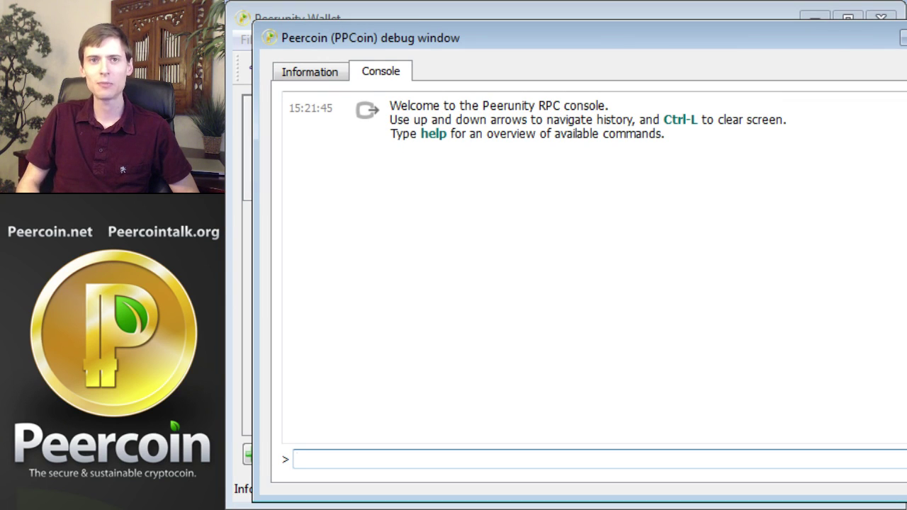
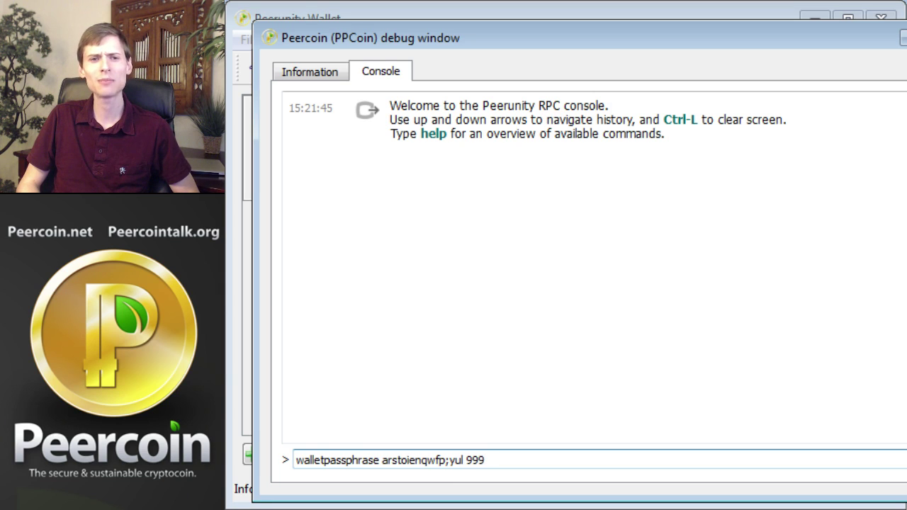
key("Return")
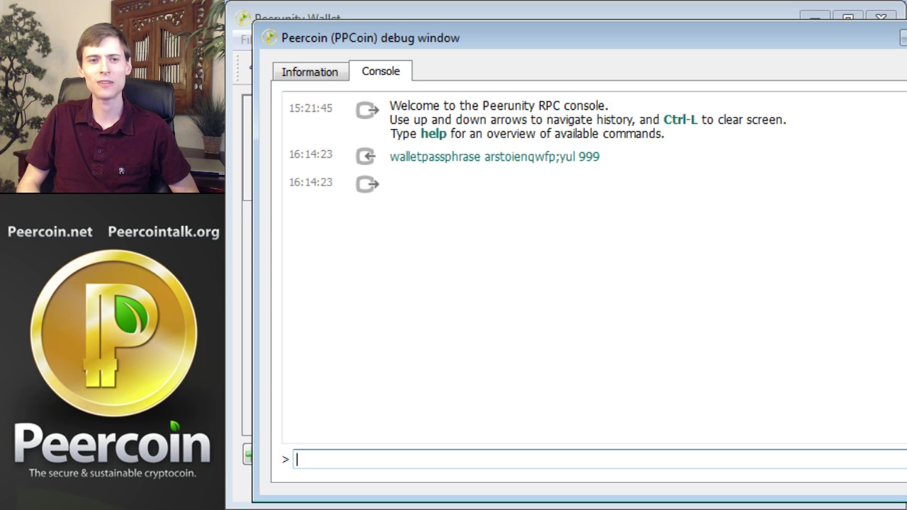
- Type the importprivkey command into the debug console input
type("improt")
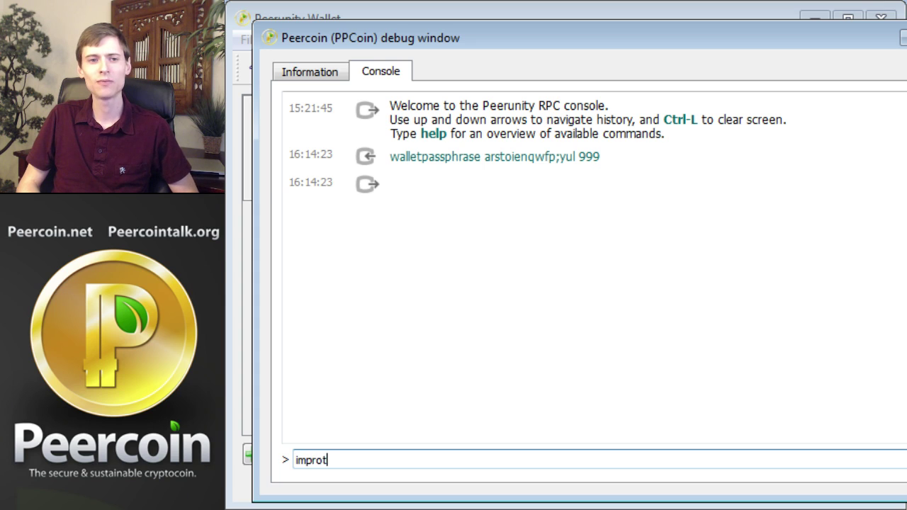
key("BackSpace")
key("BackSpace")
type("ortprivkey")
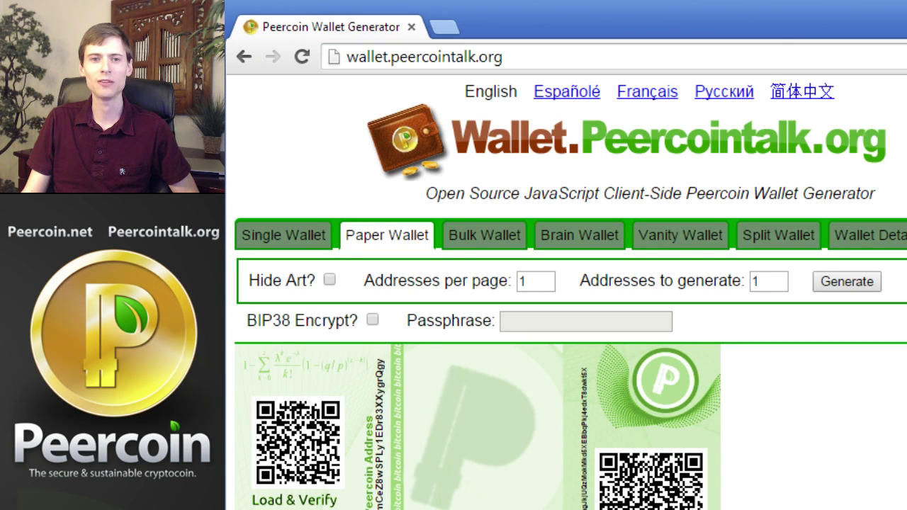
- In the browser, select and copy the paper wallet's private key
left_click_drag(380, 354, 638, 509)
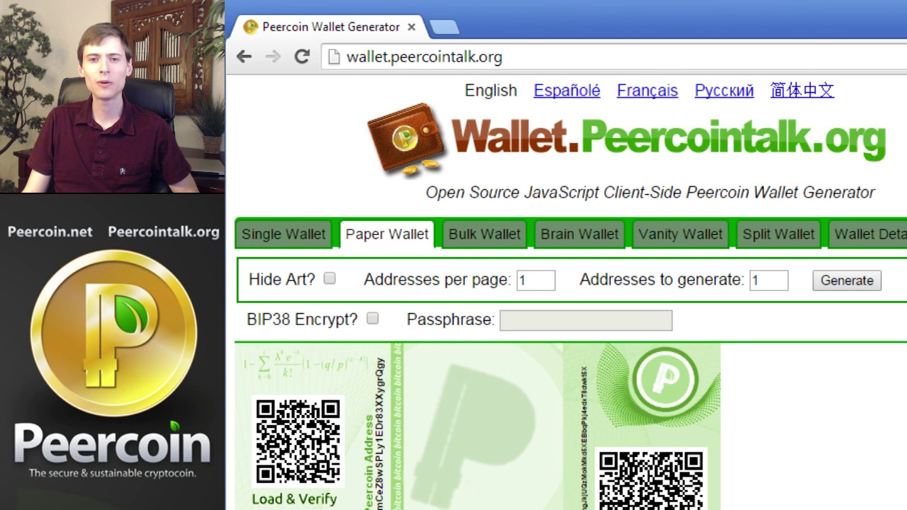
scroll(570, 292, "down", 3)
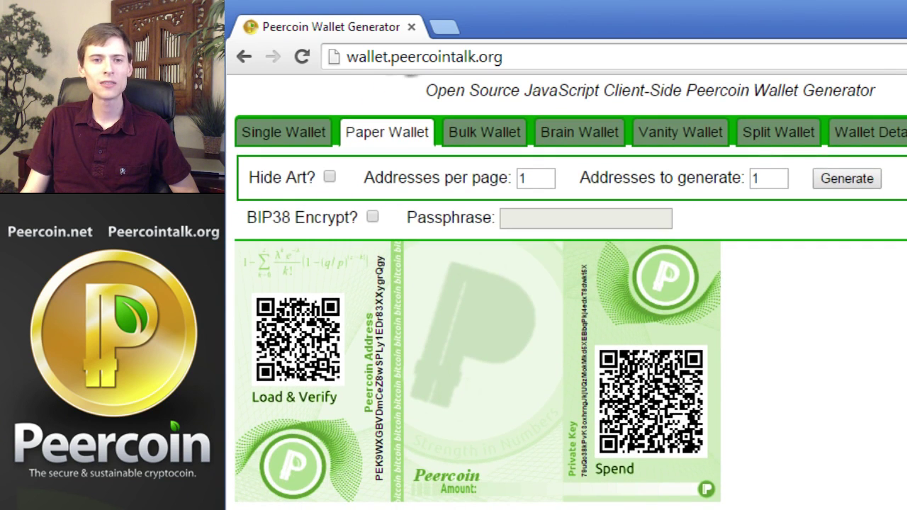
key("ctrl+a")
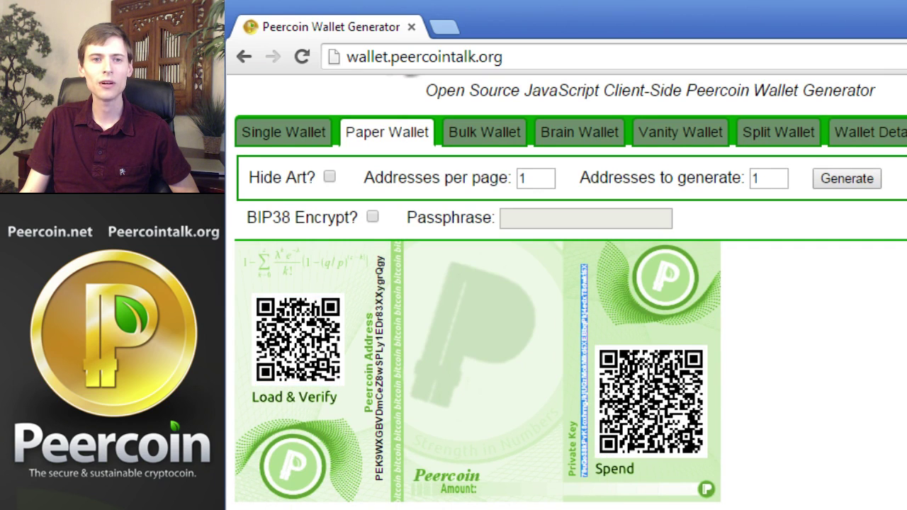
right_click(581, 280)
key("Down")
key("Down")
key("Down")
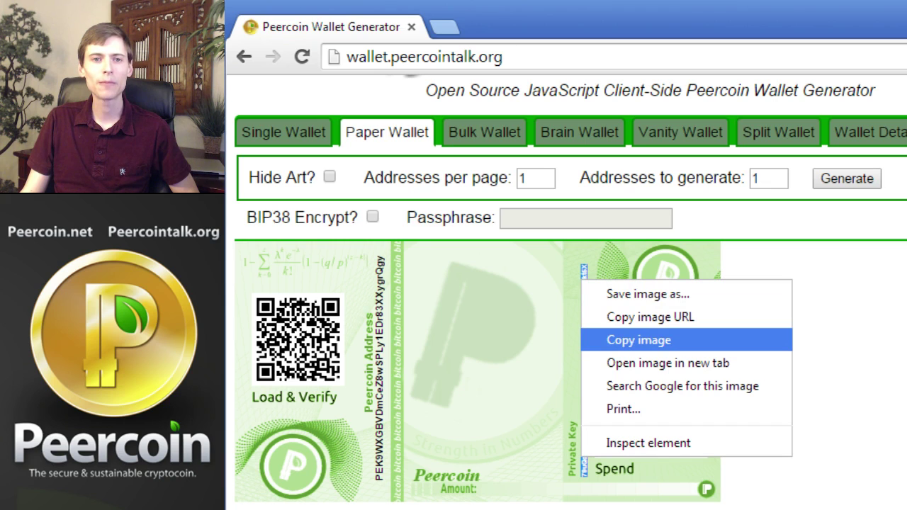
key("Down")
key("Down")
key("Escape")
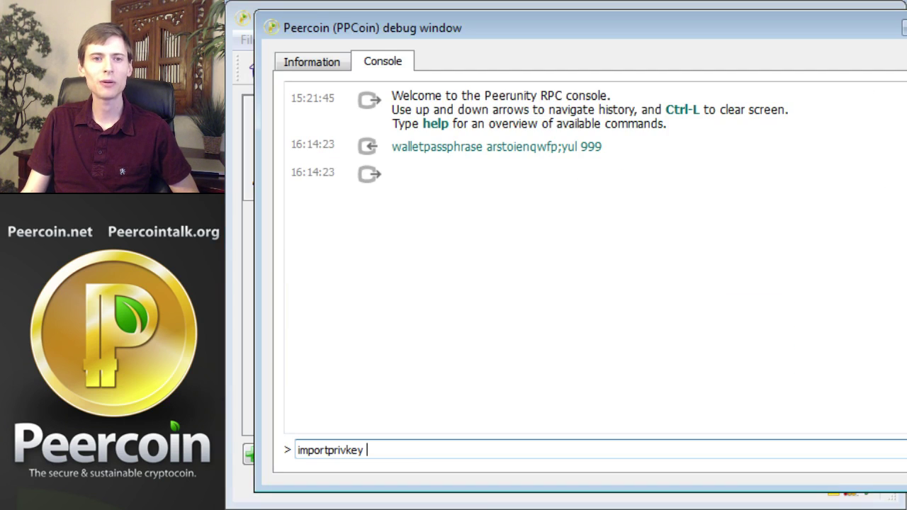
- Paste the private key after importprivkey and run the import
key("ctrl+v")
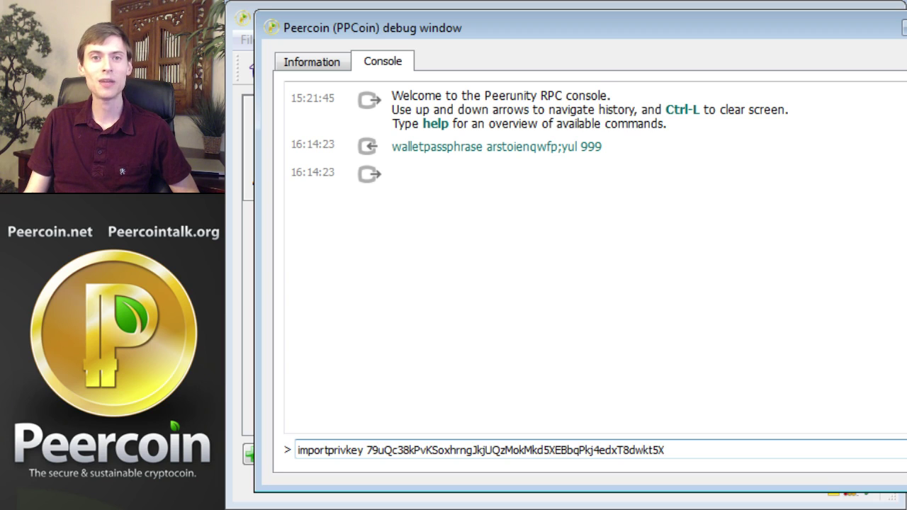
key("Return")
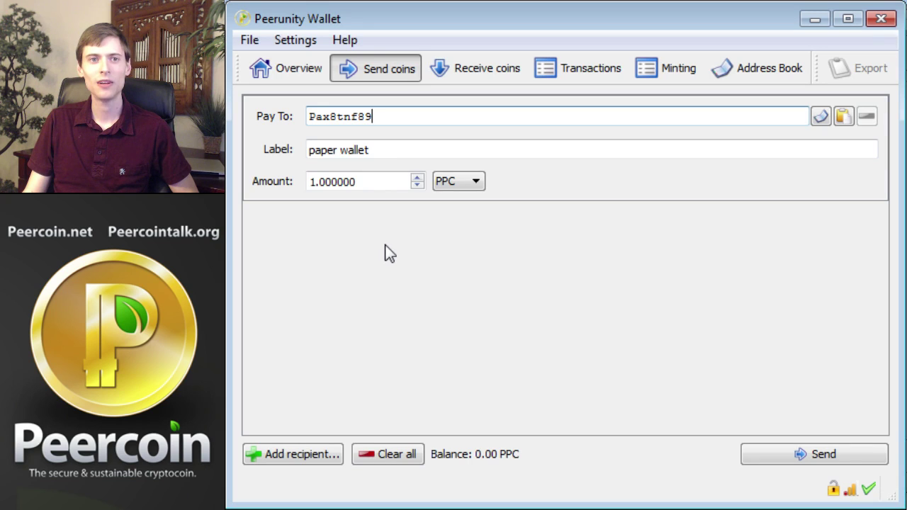
- Find the imported paper wallet address under Receive coins, then go back to Overview
left_click(482, 74)
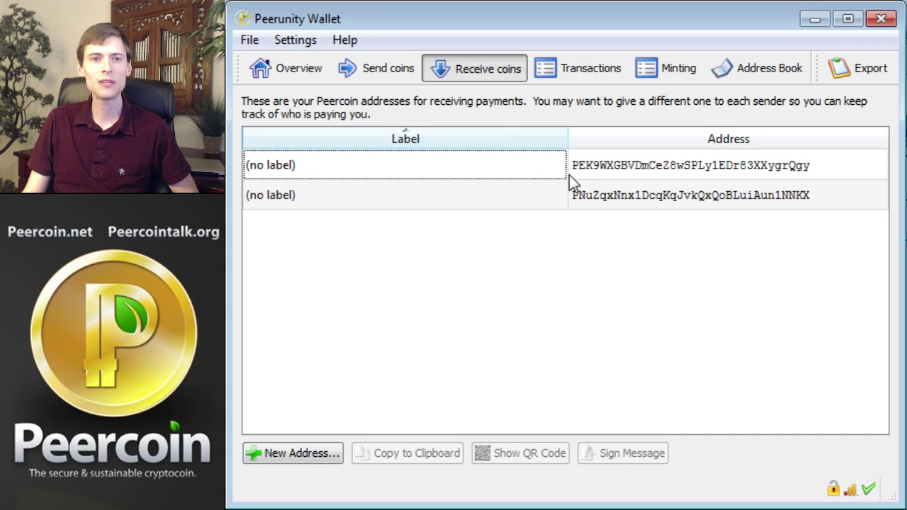
left_click(592, 171)
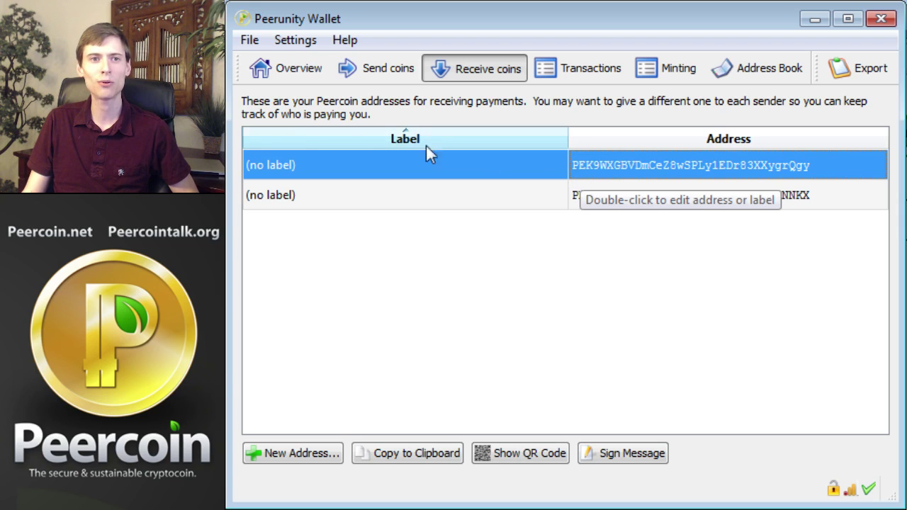
left_click(289, 68)
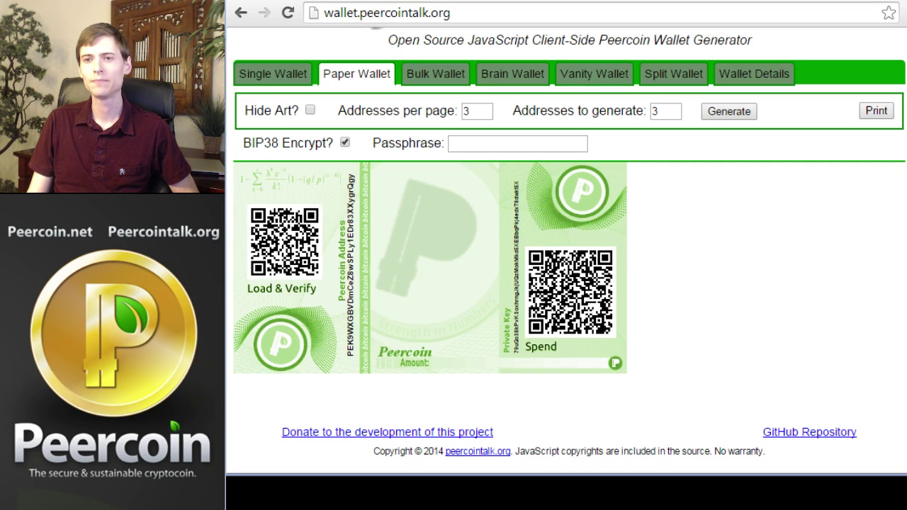
- Select the Passphrase box for BIP38 encryption on the paper wallet page
left_click(484, 144)
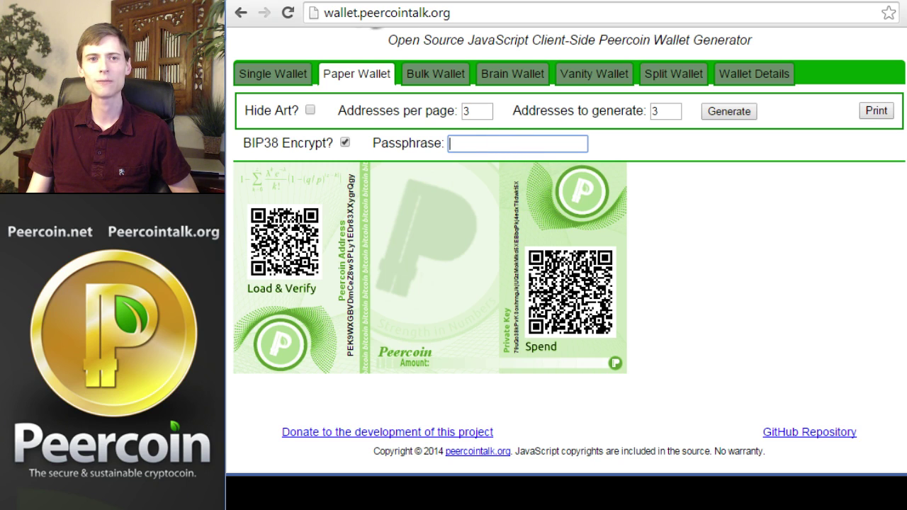
- In a new tab, search Google for 'guid' and scroll to the Online GUID Generator result
left_click(407, 1)
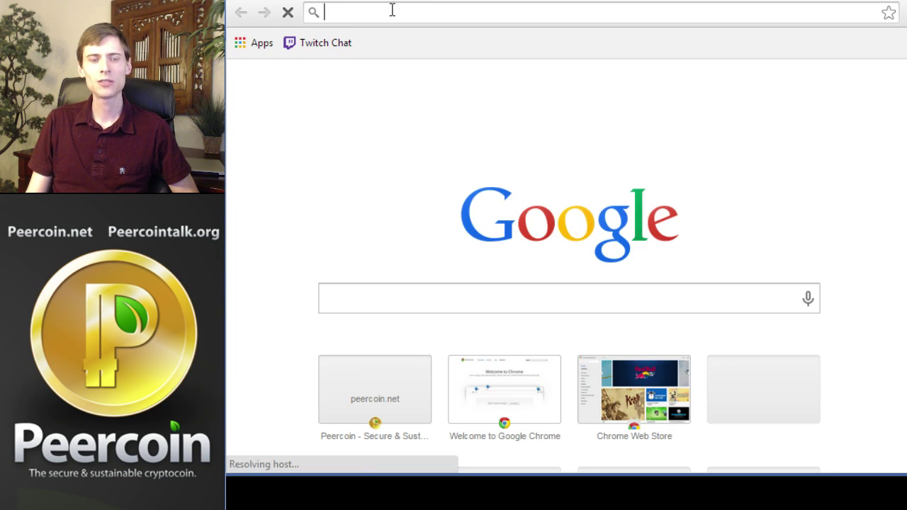
type("g")
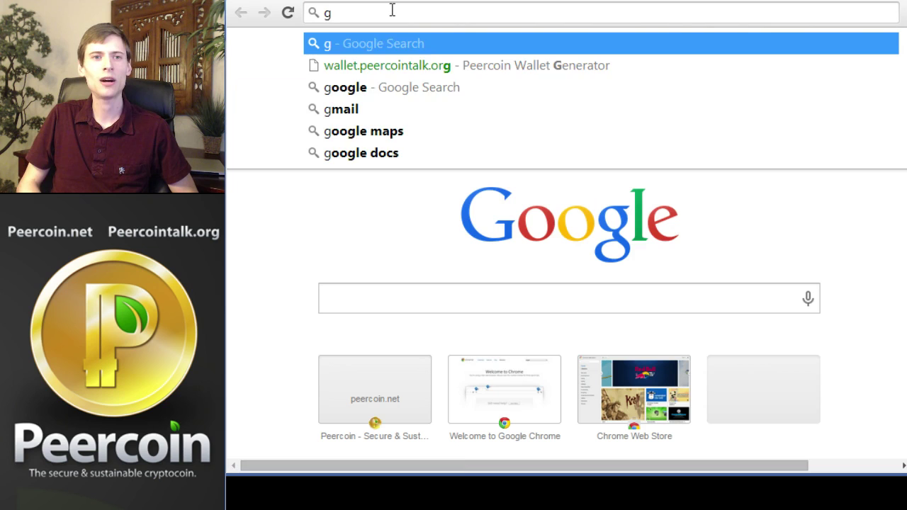
type("uis")
key("BackSpace")
type("d")
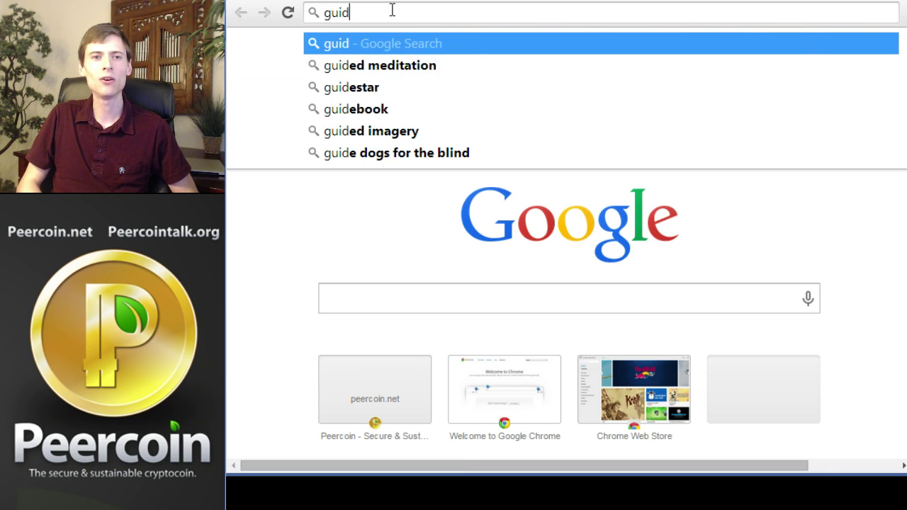
key("Return")
scroll(443, 224, "down", 4)
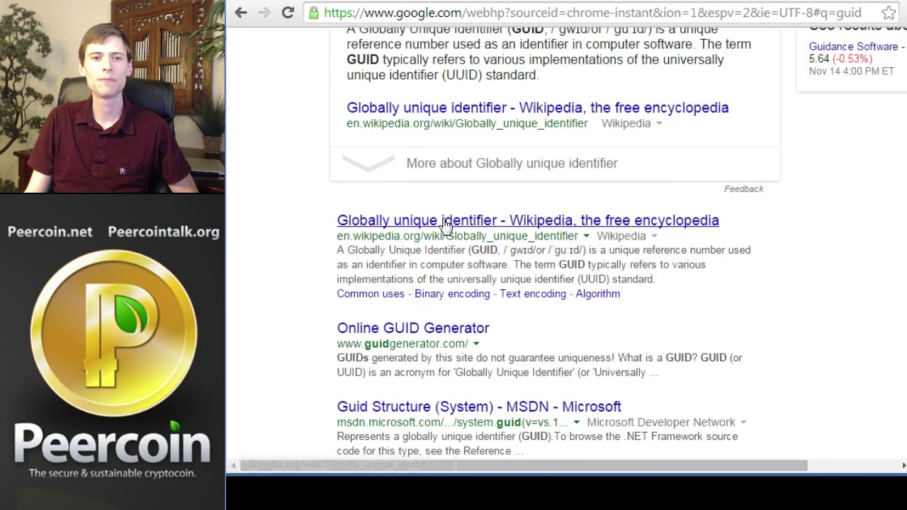
scroll(443, 224, "down", 1)
scroll(397, 213, "up", 2)
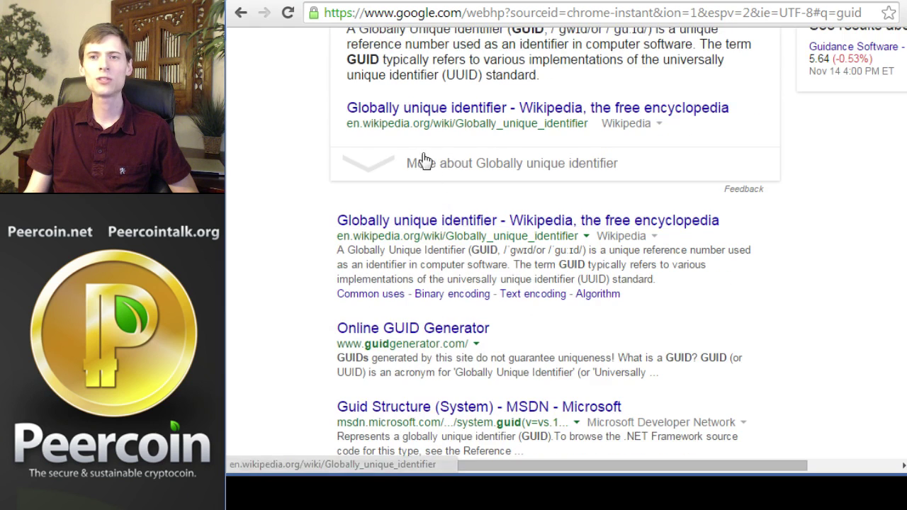
scroll(415, 150, "down", 1)
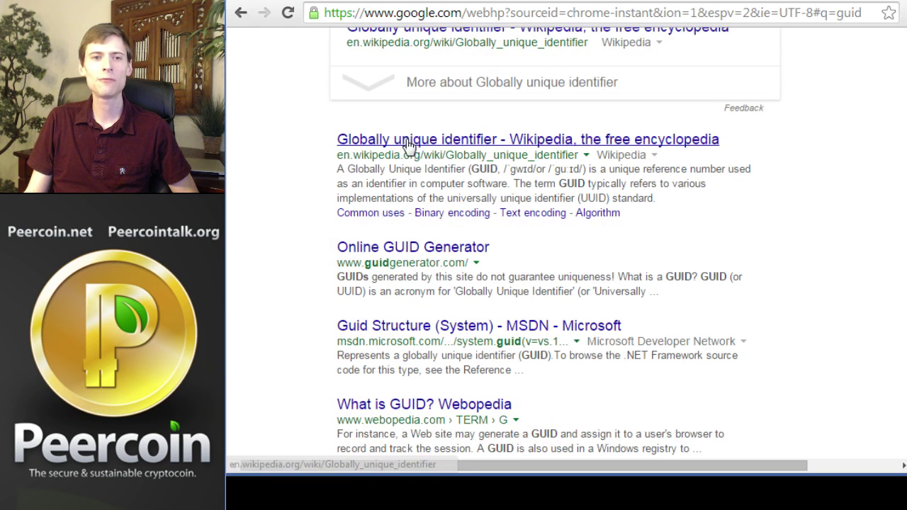
- Generate one GUID on the Online GUID Generator site and copy it to the clipboard
left_click(386, 254)
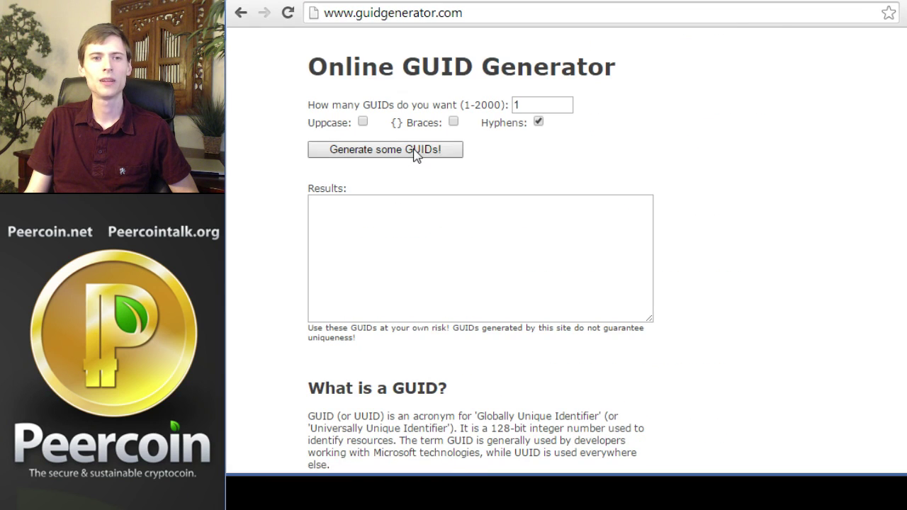
left_click(415, 151)
left_click_drag(311, 204, 550, 197)
right_click(516, 204)
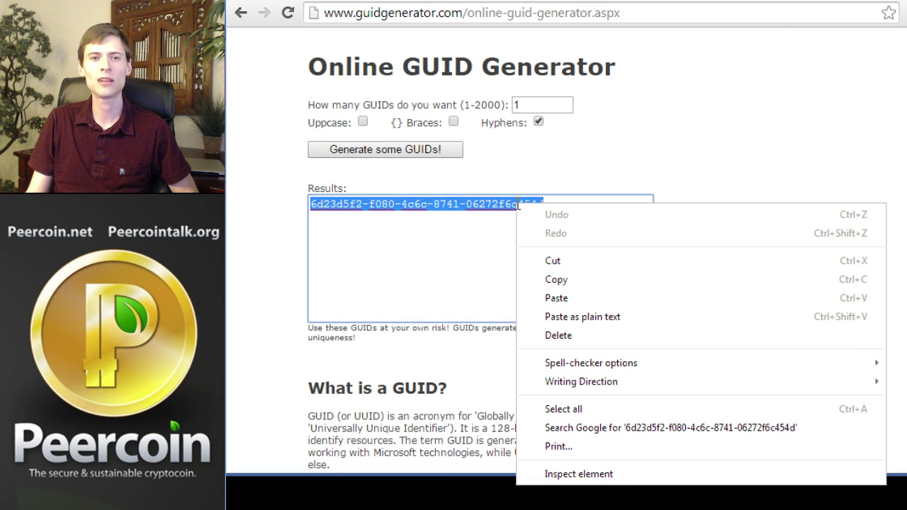
left_click(566, 282)
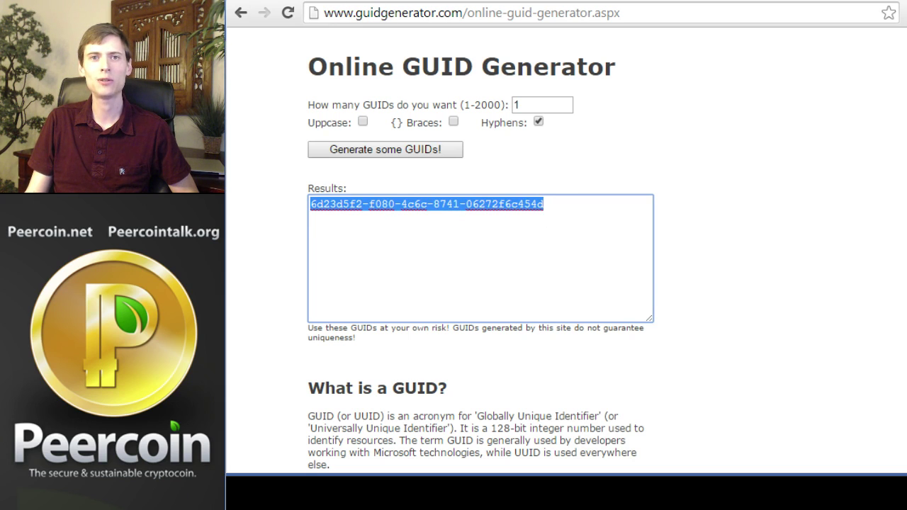
key("ctrl+Tab")
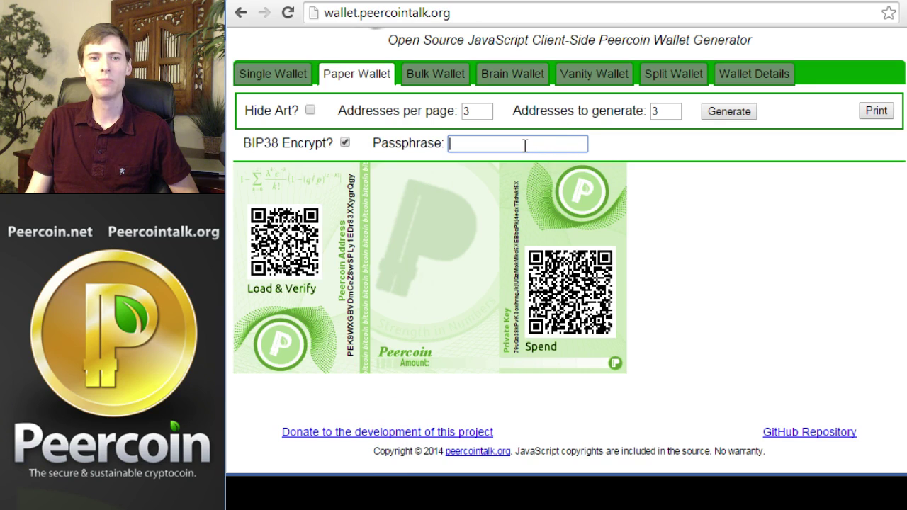
- Paste the GUID as passphrase, set addresses per page and to generate to 1, and generate
right_click(525, 146)
left_click(589, 238)
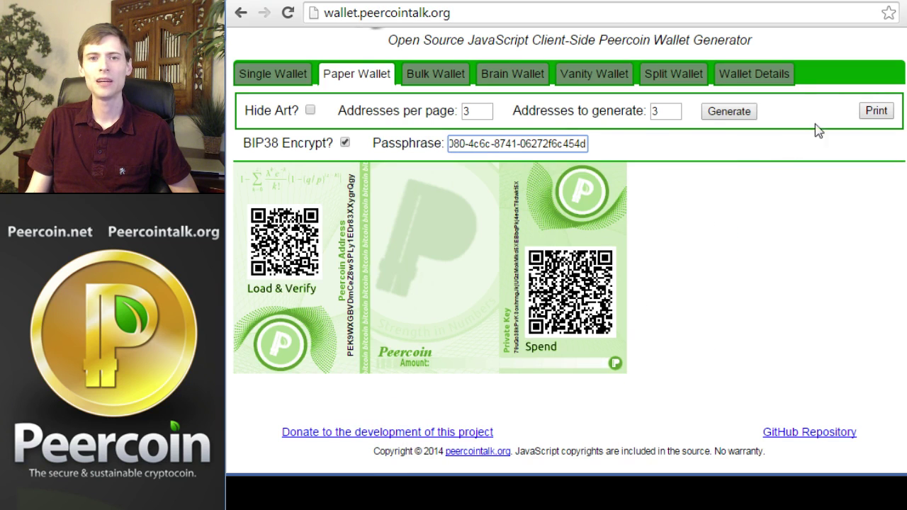
left_click(423, 112)
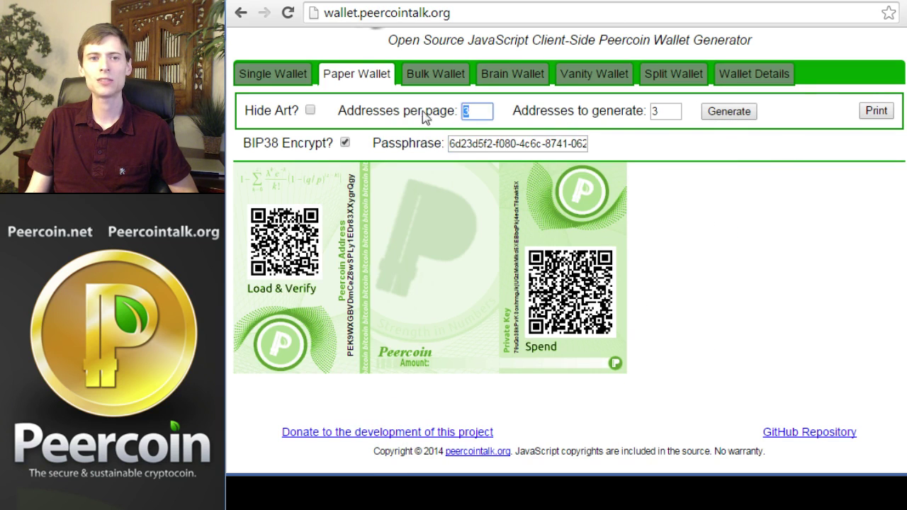
type("1")
left_click(652, 116)
type("1")
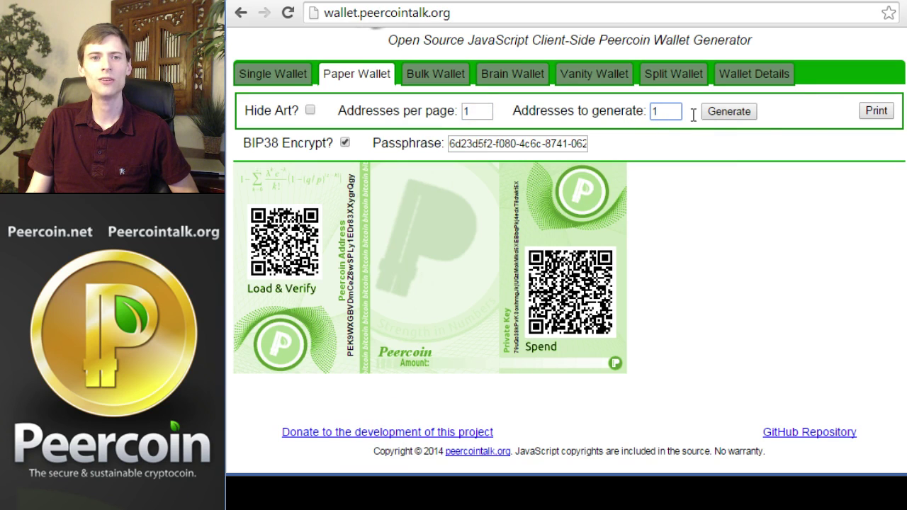
left_click(733, 119)
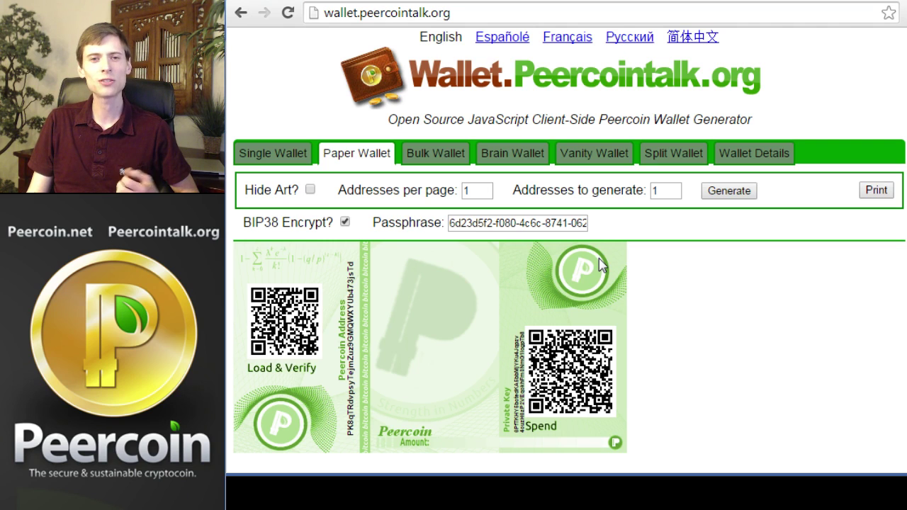
scroll(600, 259, "down", 2)
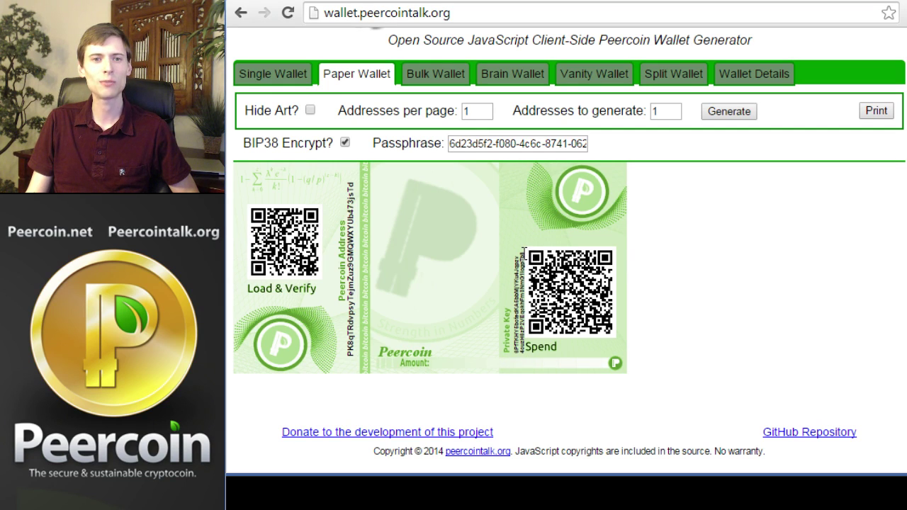
left_click_drag(523, 249, 519, 354)
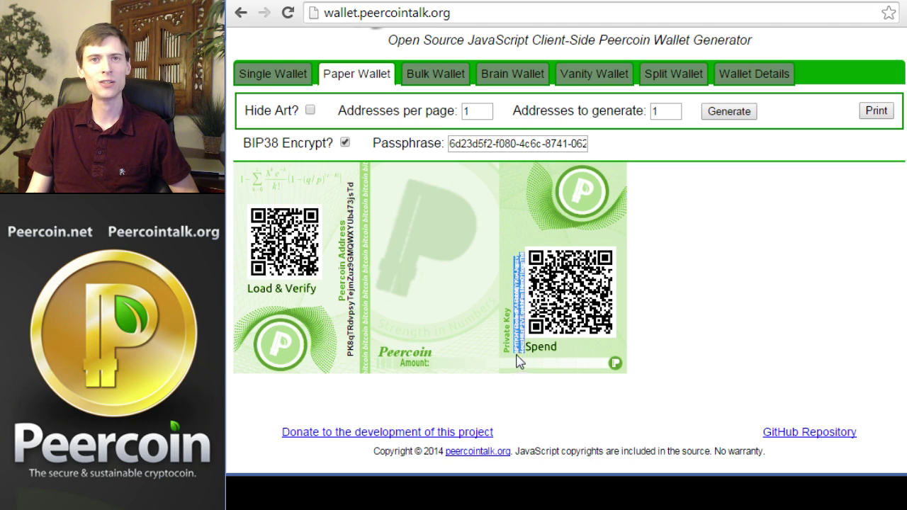
right_click(516, 308)
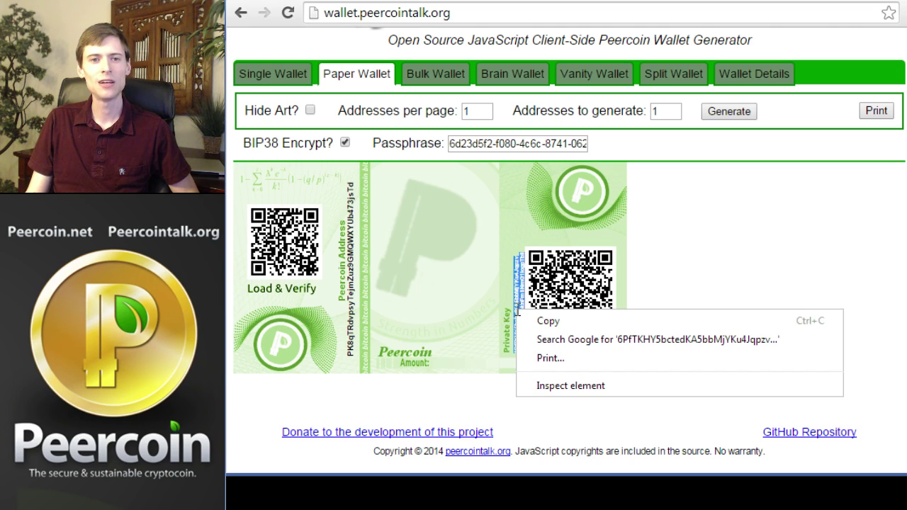
left_click(533, 319)
scroll(490, 320, "up", 2)
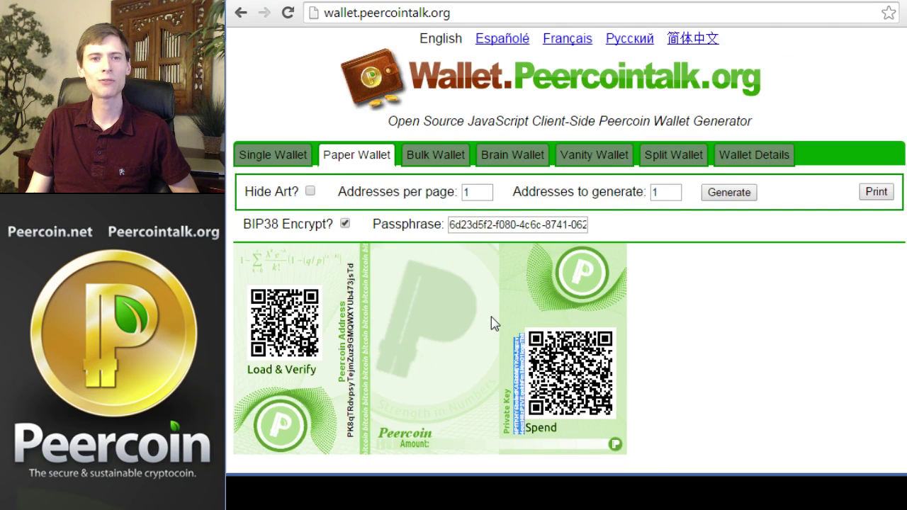
scroll(491, 320, "down", 2)
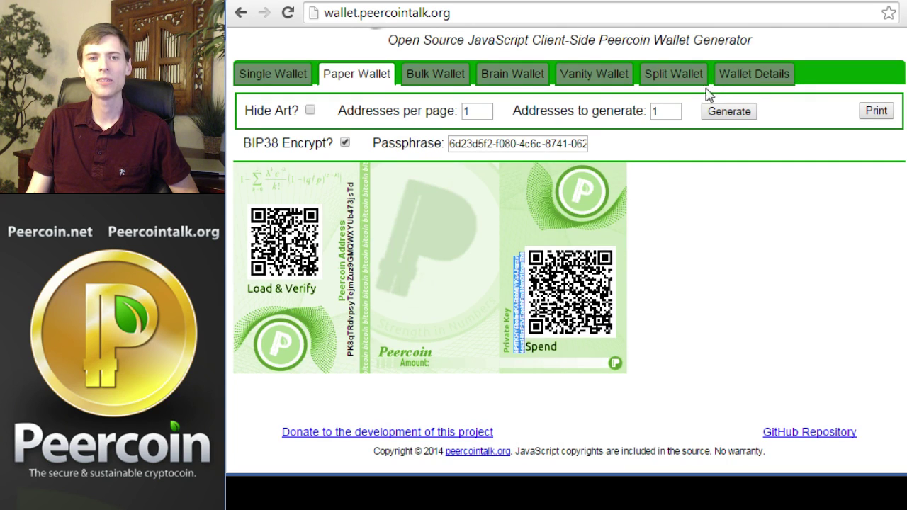
scroll(680, 118, "up", 2)
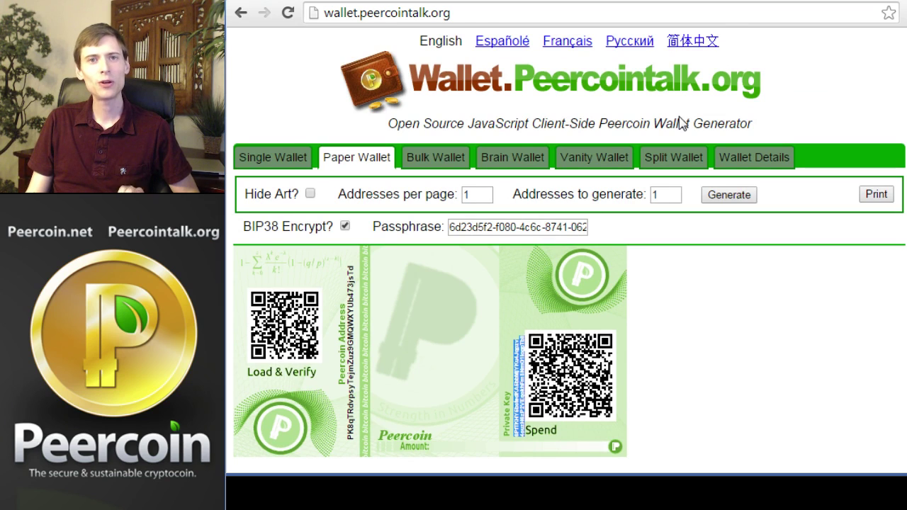
- Paste the encrypted private key into the Enter Private Key field on Wallet Details
left_click(758, 159)
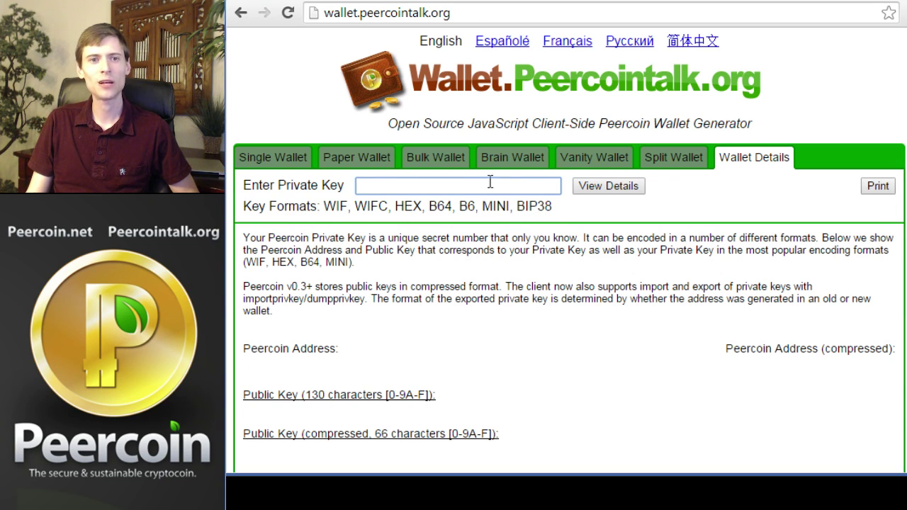
right_click(462, 183)
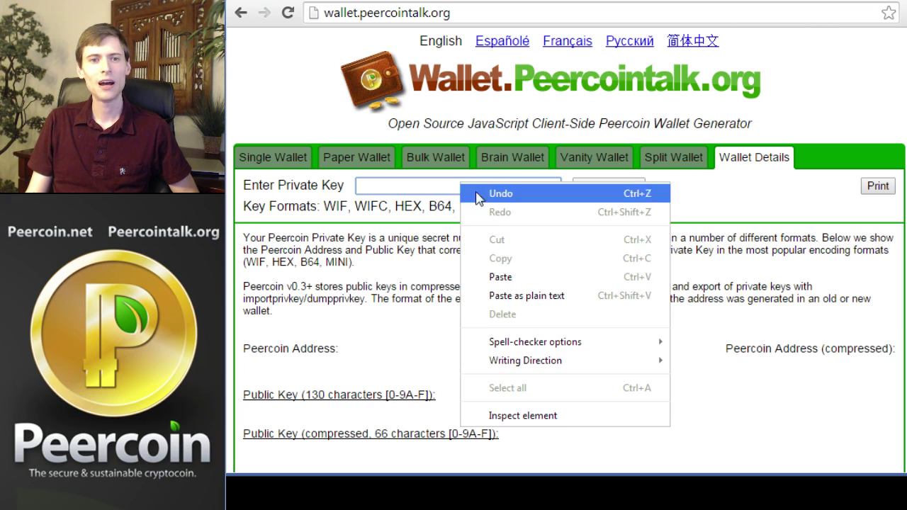
left_click(521, 281)
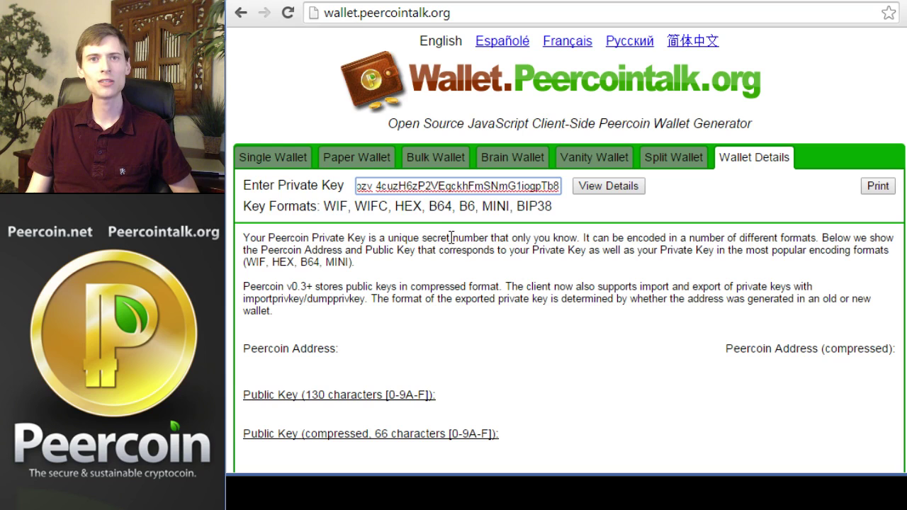
- Remove the stray space splitting the key and request its wallet details
left_click(387, 191)
key("BackSpace")
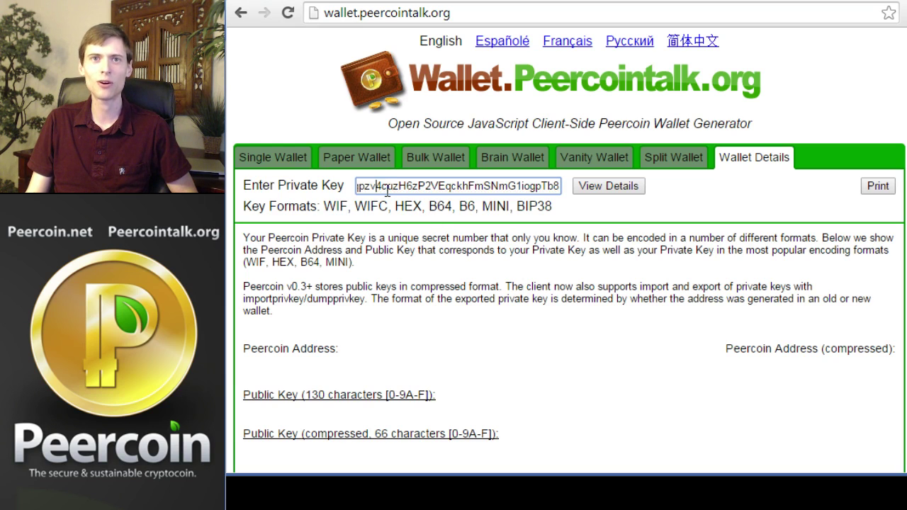
double_click(378, 185)
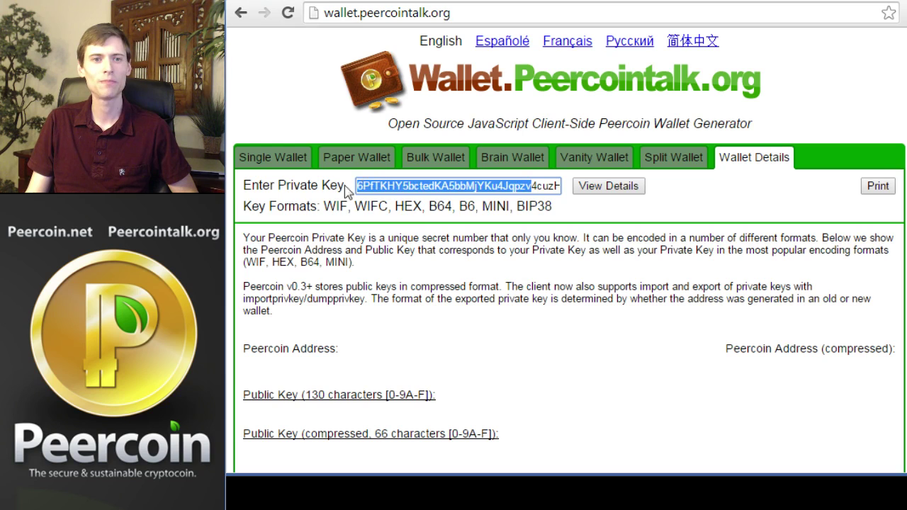
left_click(373, 186)
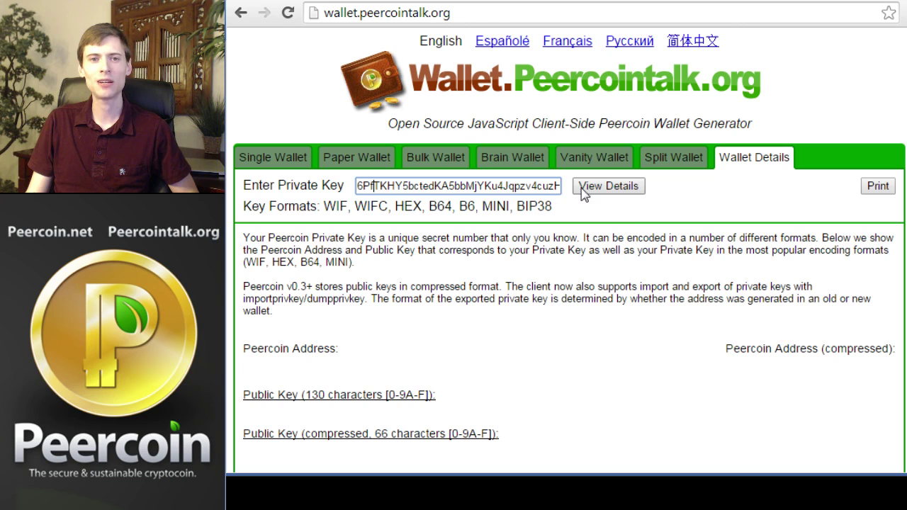
left_click(612, 188)
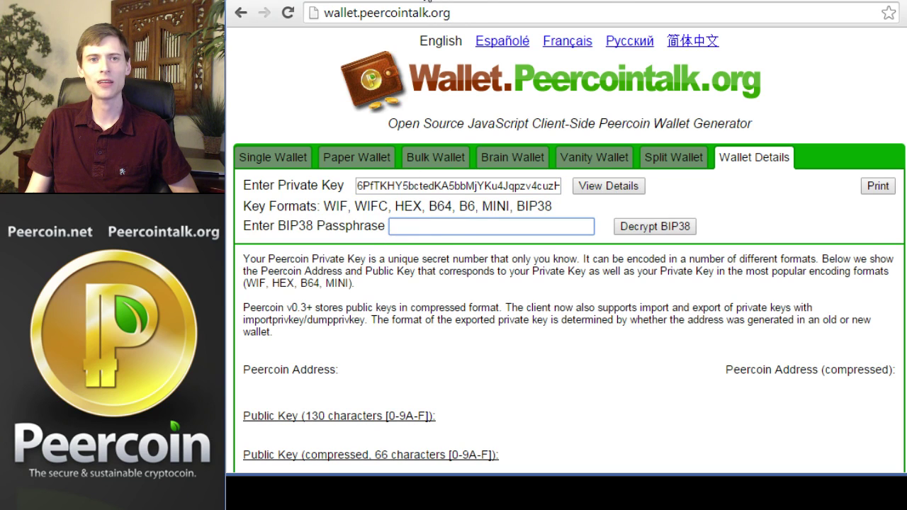
- Copy the GUID again from the GUID generator page
left_click(430, 1)
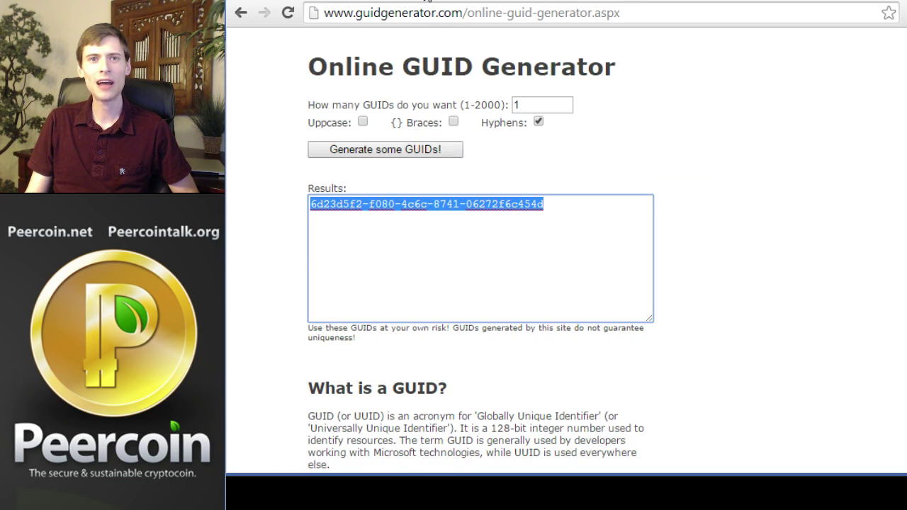
right_click(425, 209)
left_click(478, 287)
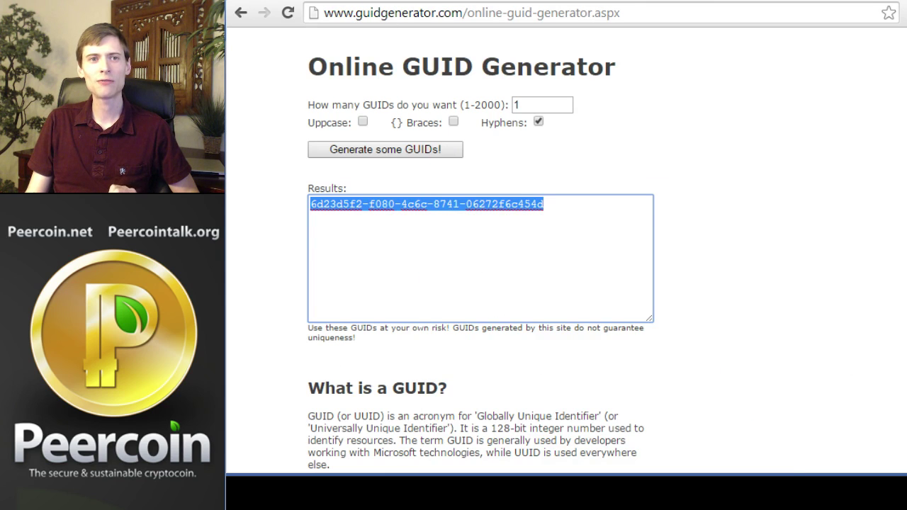
left_click(354, 1)
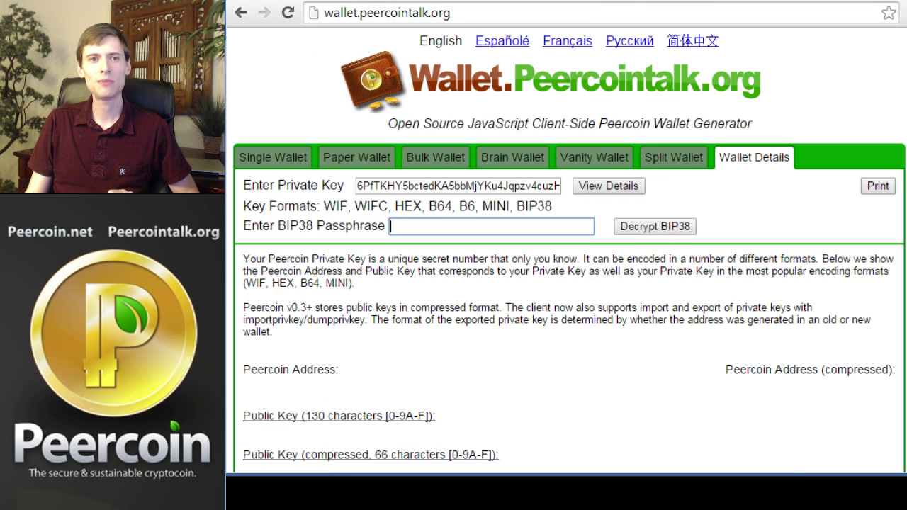
- Paste the GUID into Enter BIP38 Passphrase and decrypt the key
left_click(432, 226)
right_click(432, 226)
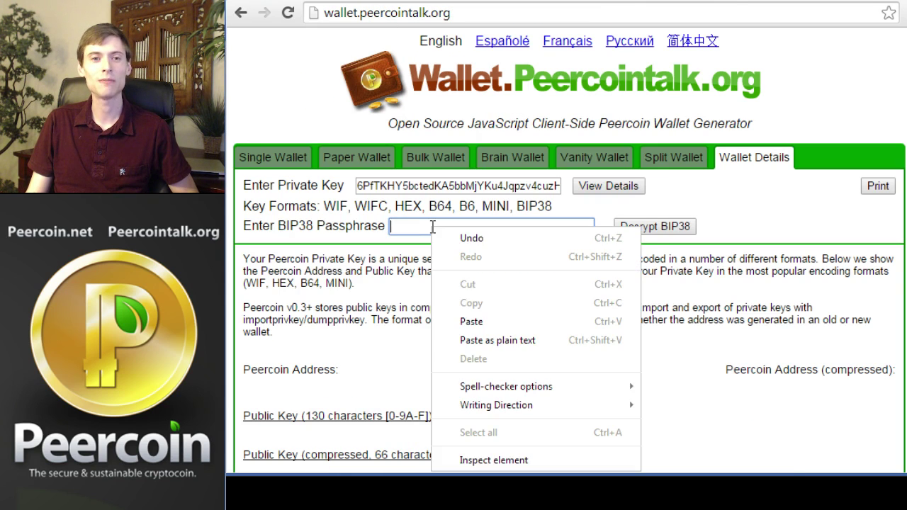
left_click(491, 320)
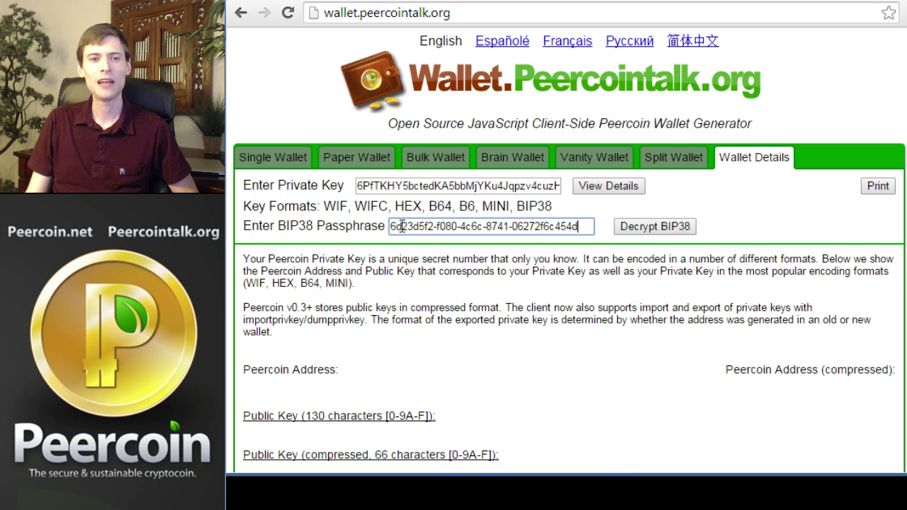
left_click(668, 232)
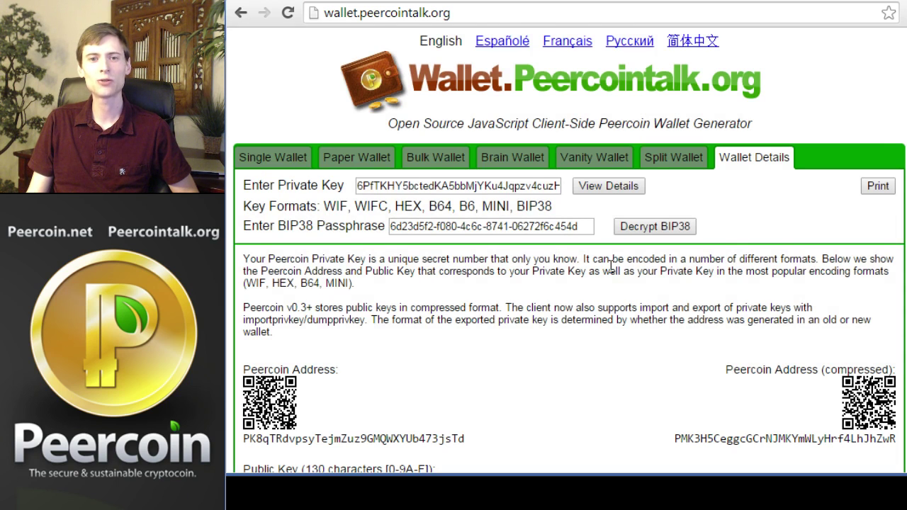
- Scroll down to the Private Key WIF section of the decrypted wallet
scroll(611, 266, "down", 1)
scroll(609, 267, "down", 3)
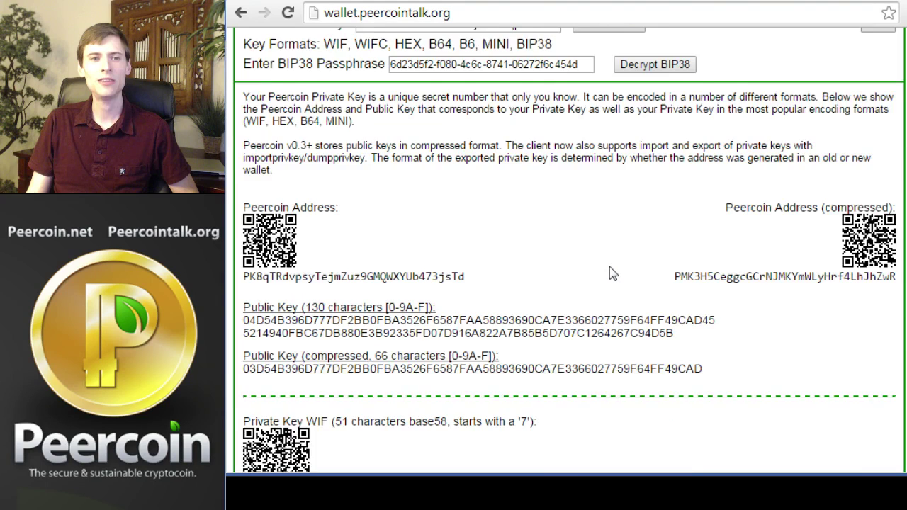
scroll(612, 268, "down", 2)
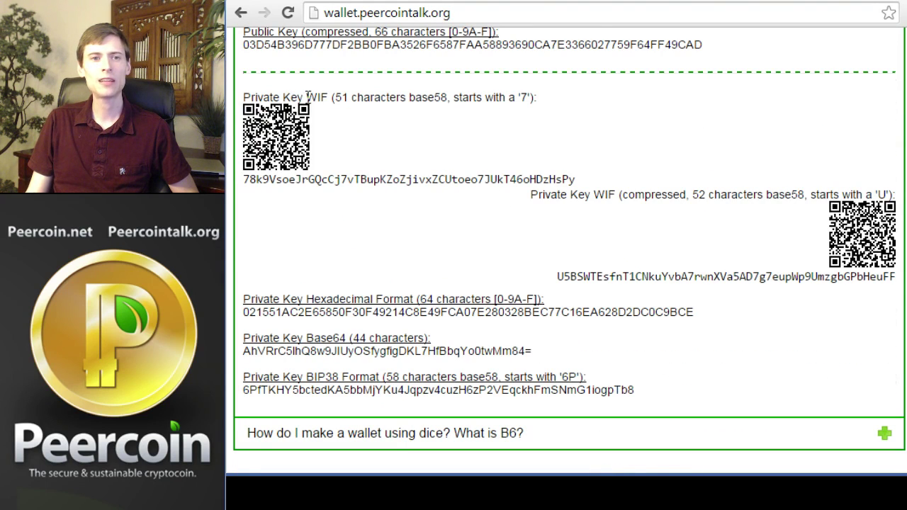
left_click_drag(307, 97, 317, 100)
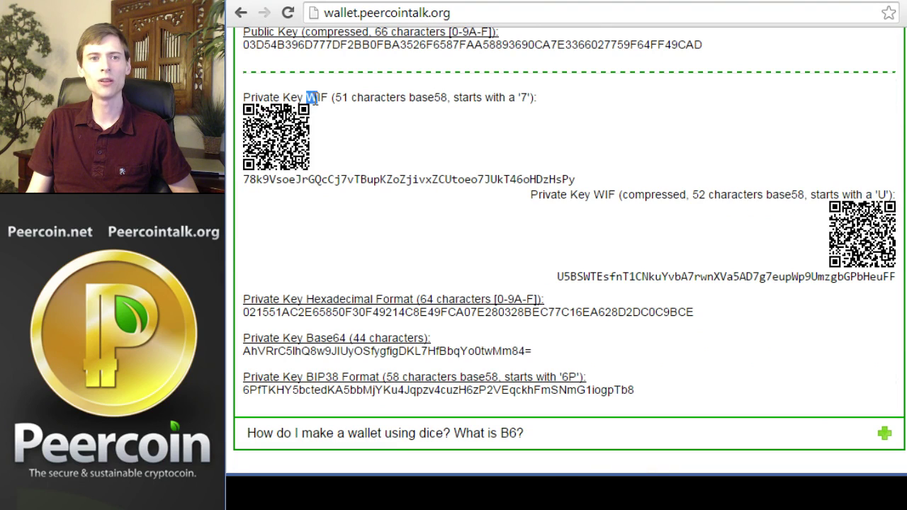
left_click(332, 97)
triple_click(248, 179)
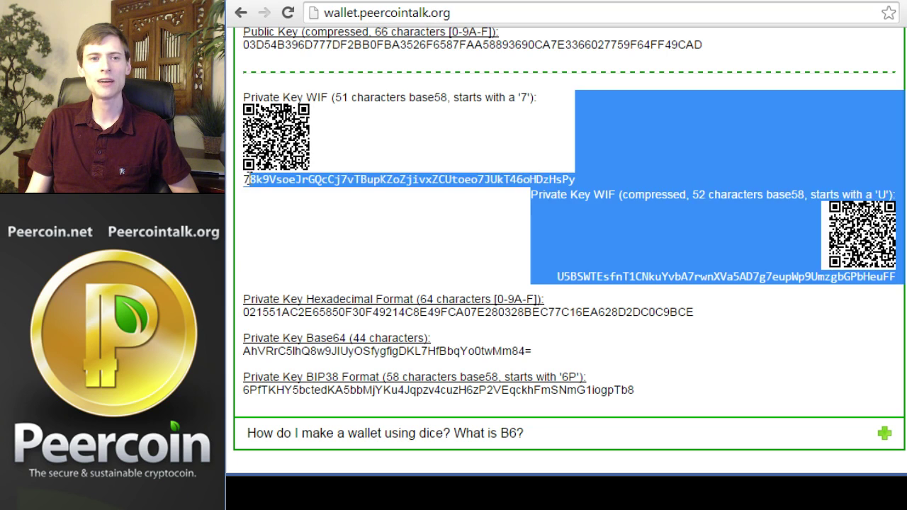
left_click(243, 186)
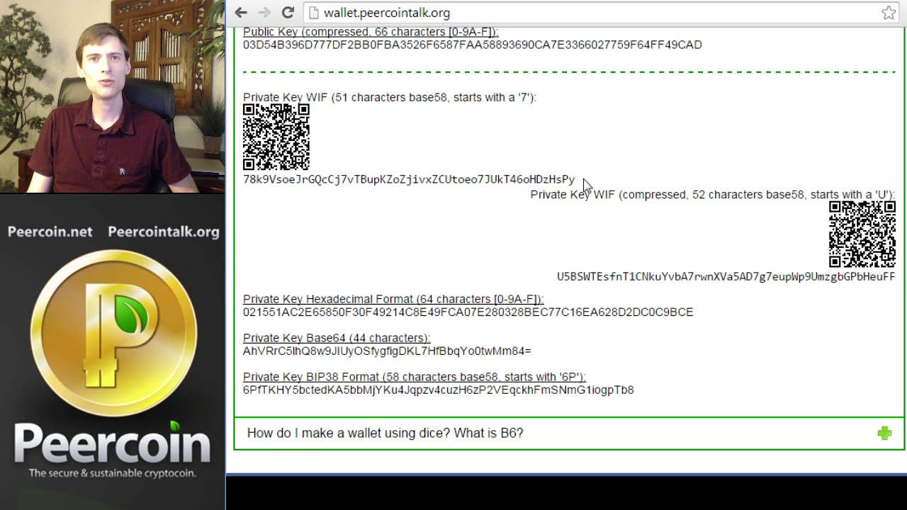
- Copy the uncompressed WIF private key and switch to the Peerunity wallet
triple_click(580, 184)
left_click(450, 177)
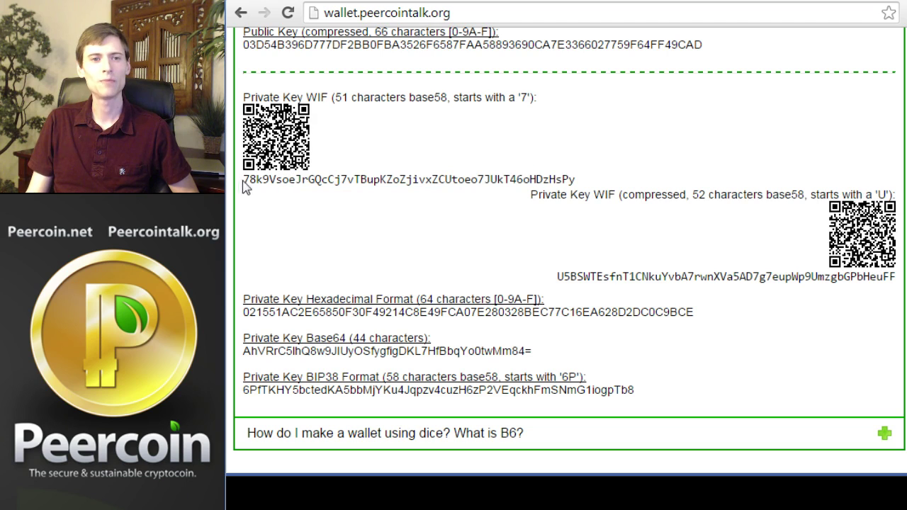
double_click(383, 180)
right_click(382, 181)
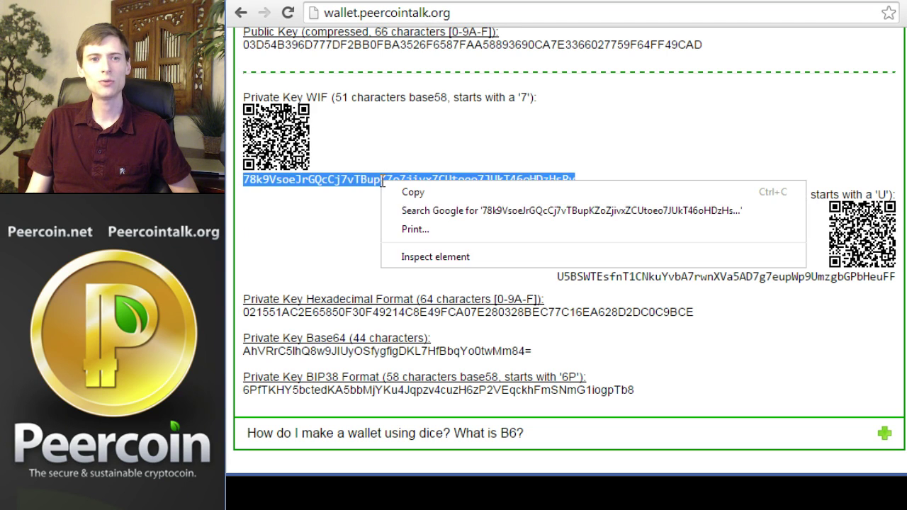
left_click(426, 193)
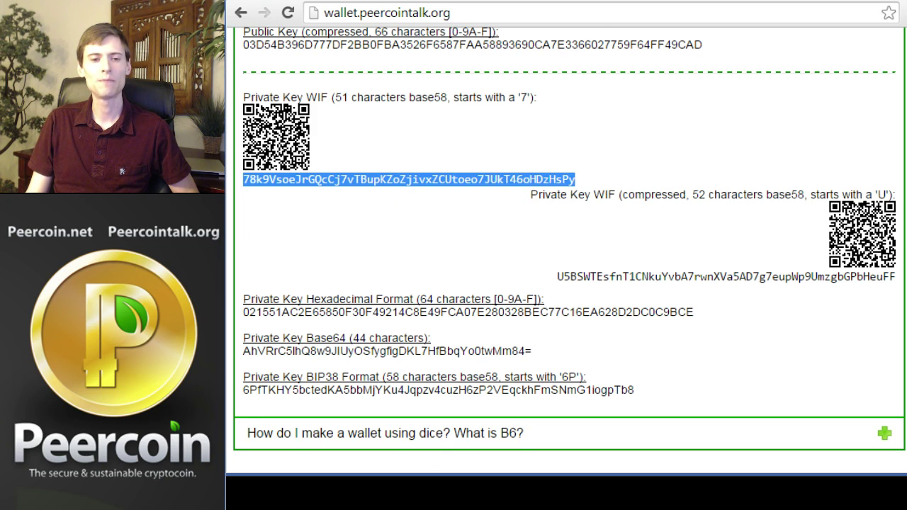
key("alt+Tab")
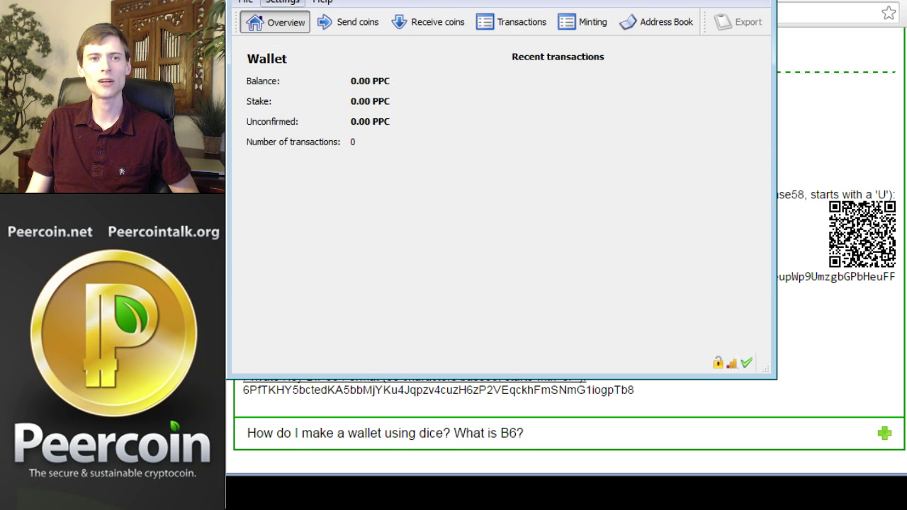
- Open the Help > Debug window console, paste the WIF key, then clear the input line
left_click(322, 2)
left_click(358, 17)
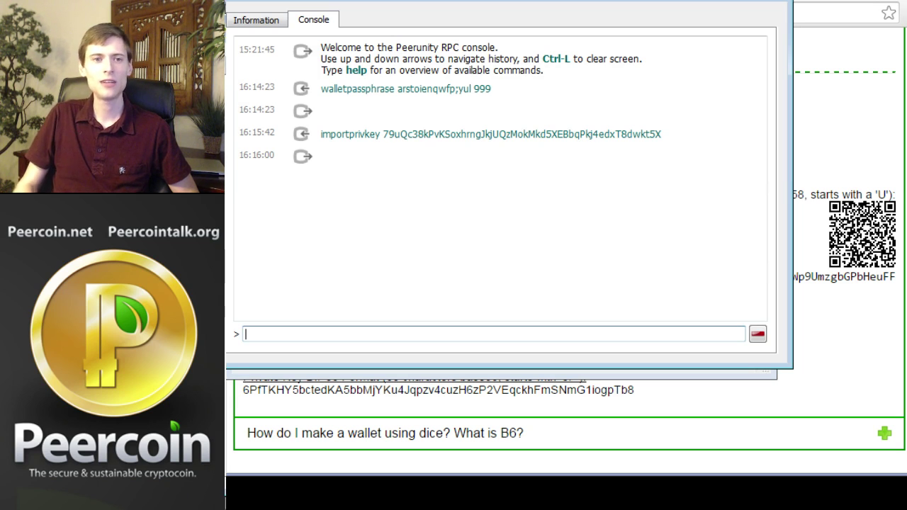
key("ctrl+v")
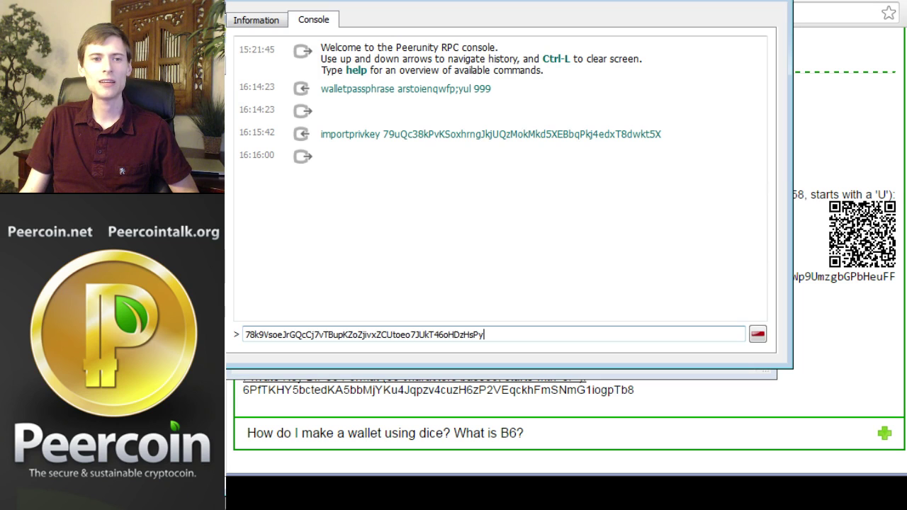
key("ctrl+a")
key("BackSpace")
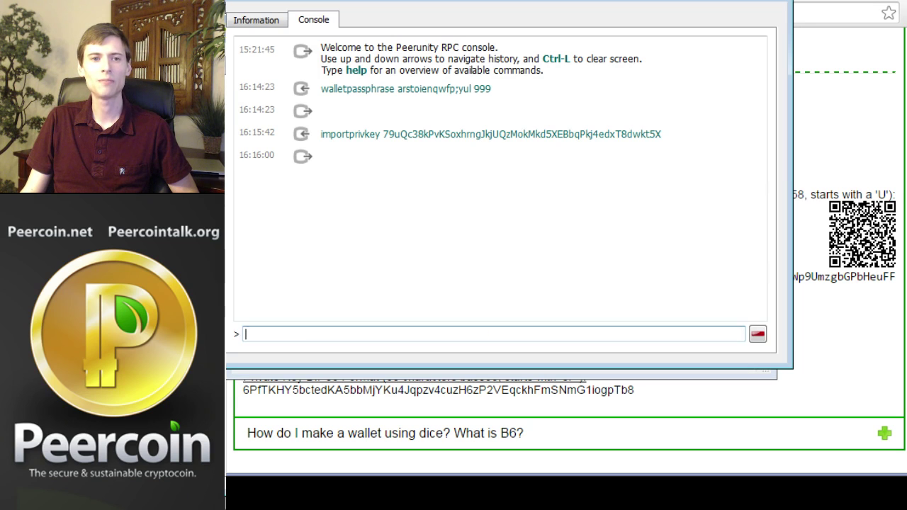